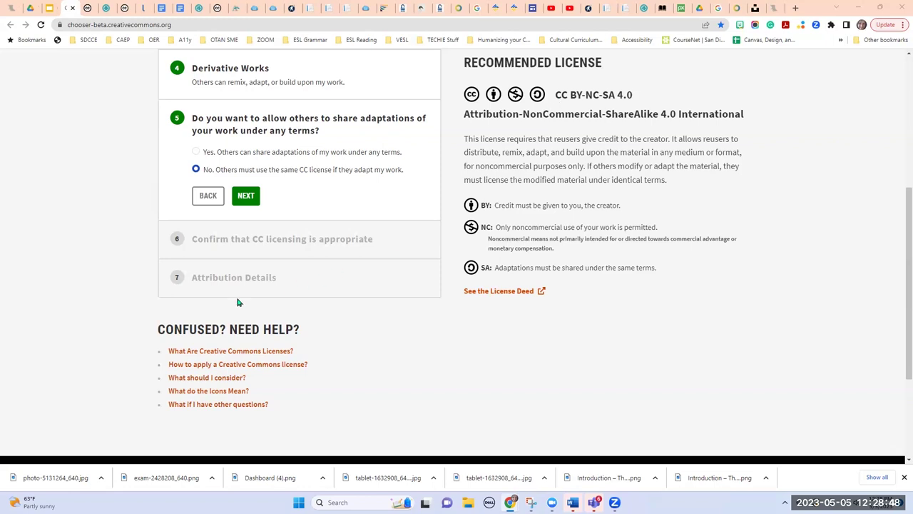
# Accept the same-license requirement for adaptations and confirm owning or having authority to license the work
pyautogui.click(247, 196)
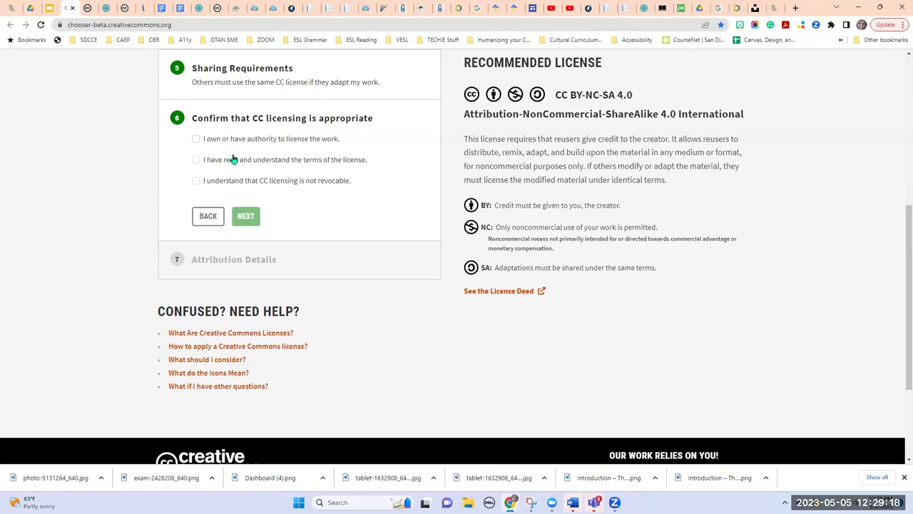
pyautogui.click(196, 140)
# Read the permissions, terms and notices in the CC BY-NC-SA 4.0 license deed and return to the license chooser
pyautogui.click(516, 294)
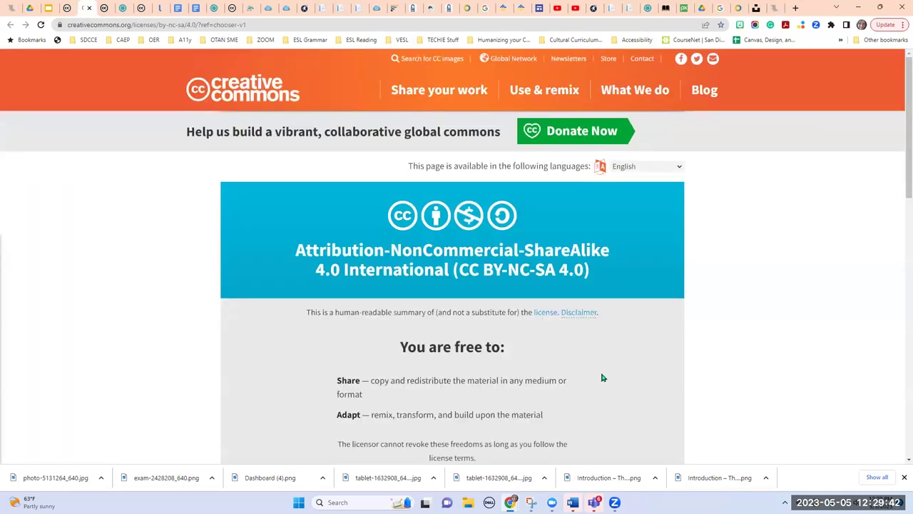
pyautogui.scroll(-3, 601, 376)
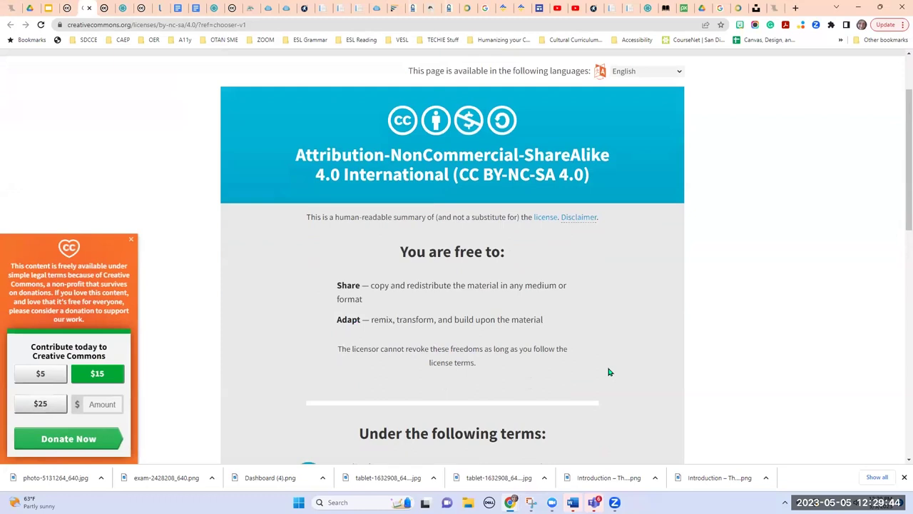
pyautogui.scroll(-1, 609, 372)
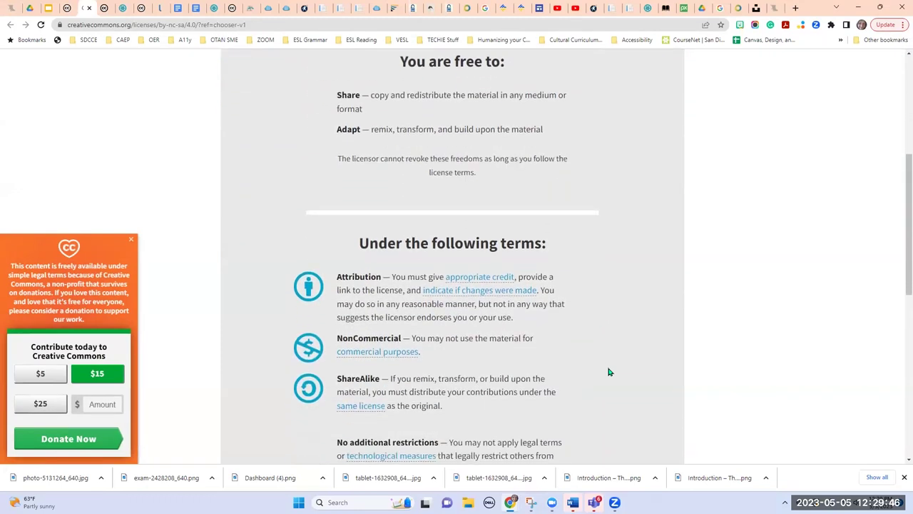
pyautogui.scroll(-1, 609, 372)
pyautogui.scroll(-1, 609, 372)
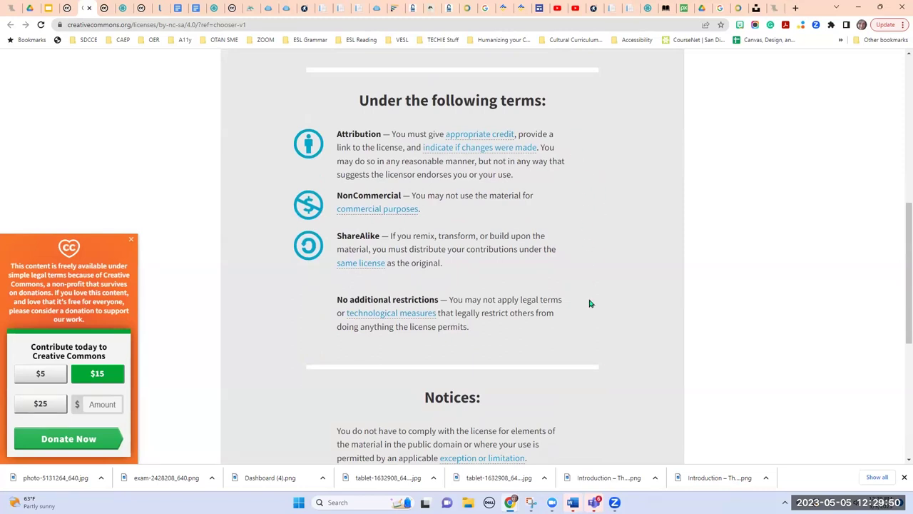
pyautogui.scroll(-2, 589, 364)
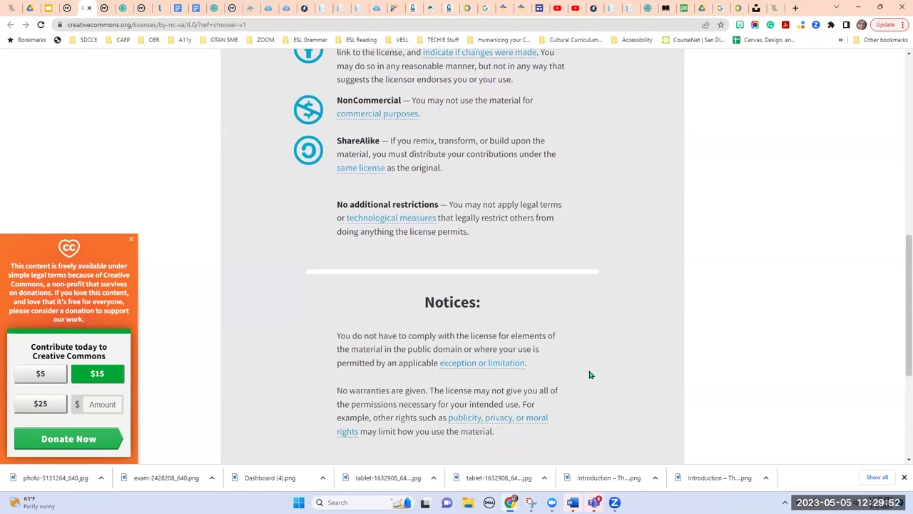
pyautogui.click(76, 8)
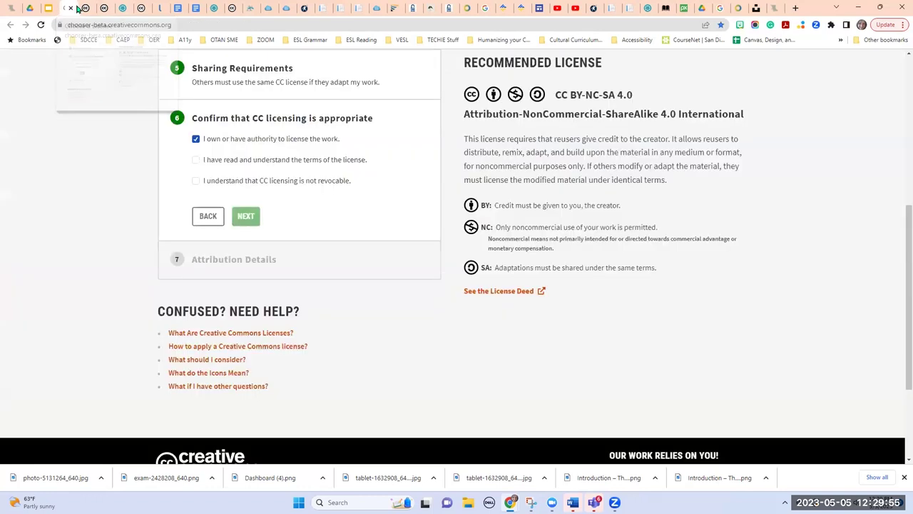
# Confirm understanding the license terms and that CC licensing is not revocable, and proceed to the attribution details
pyautogui.click(195, 161)
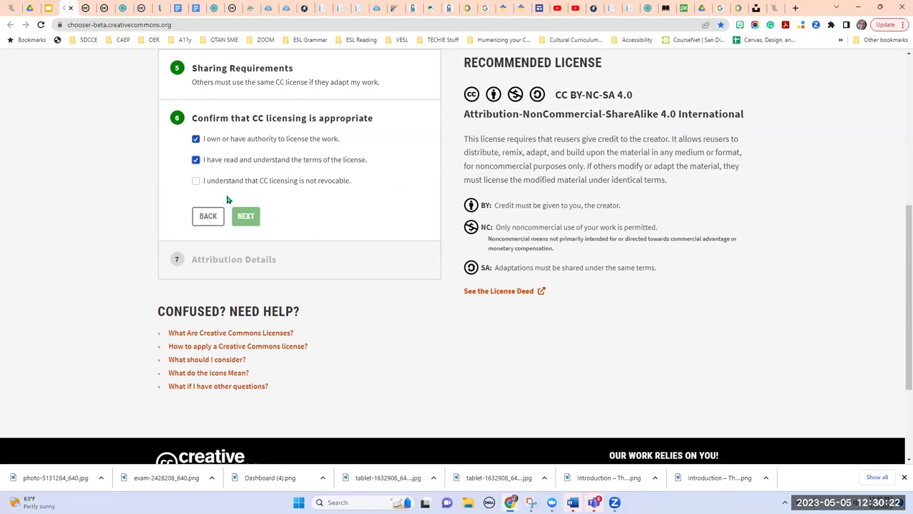
pyautogui.scroll(1, 228, 197)
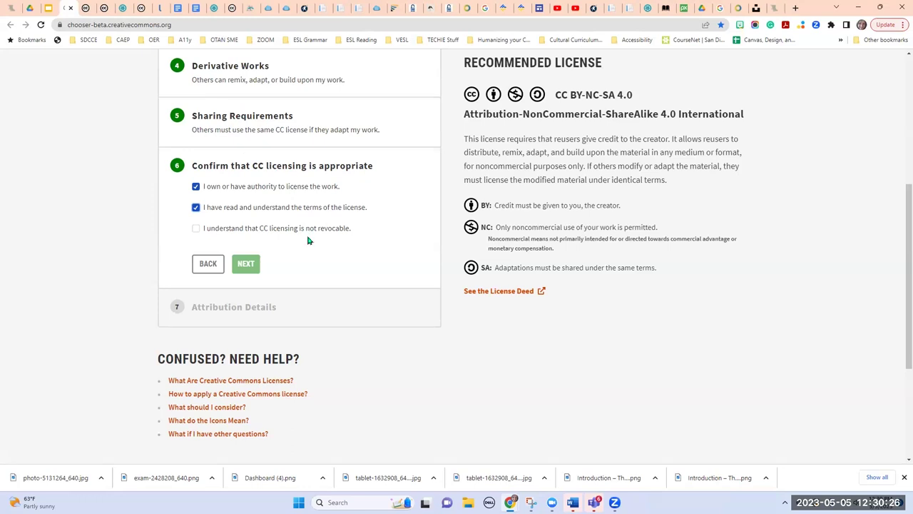
pyautogui.click(196, 231)
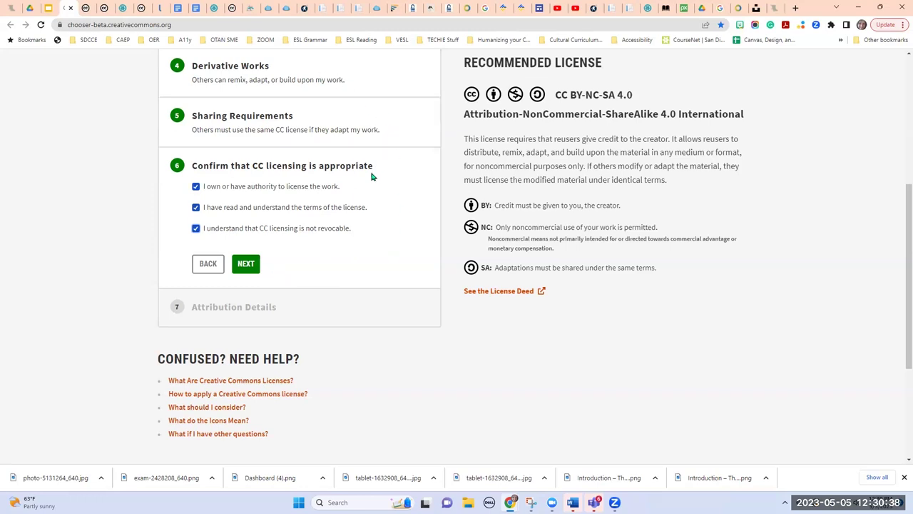
pyautogui.click(246, 263)
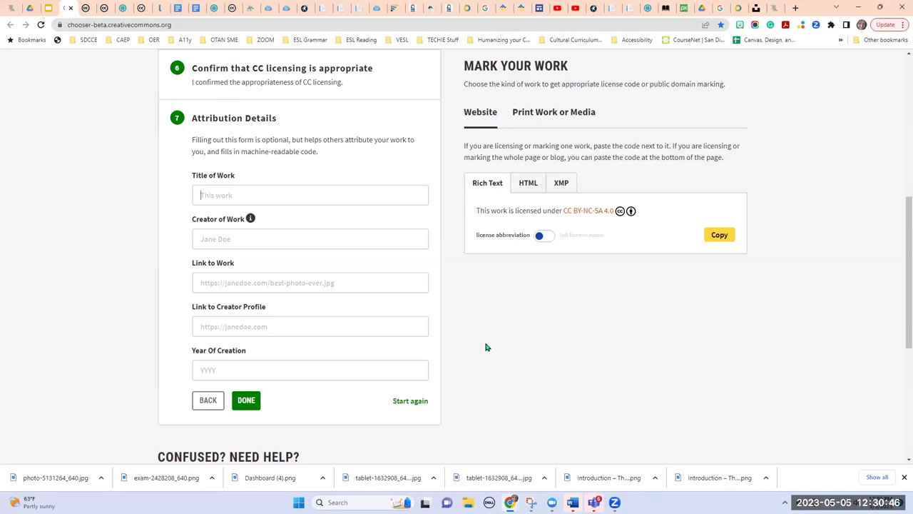
# Enter the title of the work as the creator's full name followed by "Masterpiece"
pyautogui.write('d')
pyautogui.press('BackSpace')
pyautogui.write('D')
pyautogui.write('iversity')
pyautogui.hotkey('ctrl', 'z')
pyautogui.write('iana')
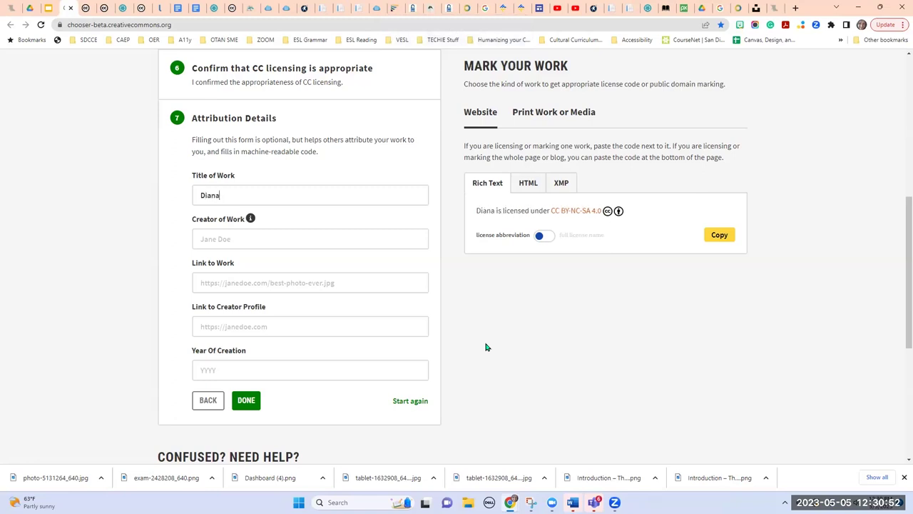
pyautogui.write(' Ver')
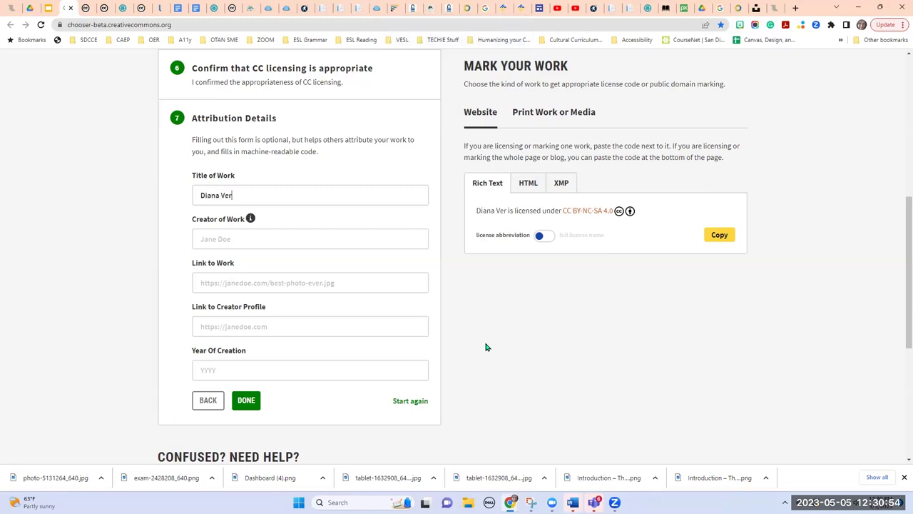
pyautogui.write('a-Al')
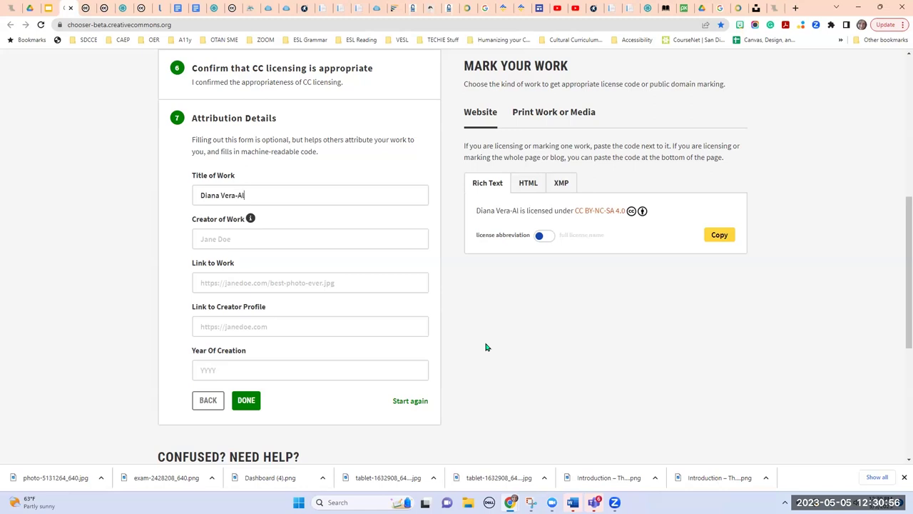
pyautogui.write('ba Ma')
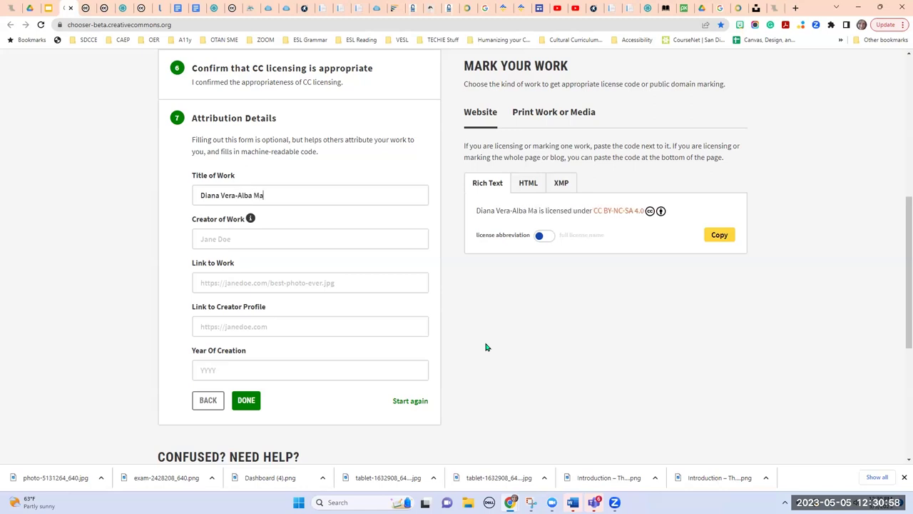
pyautogui.write('sterpiece')
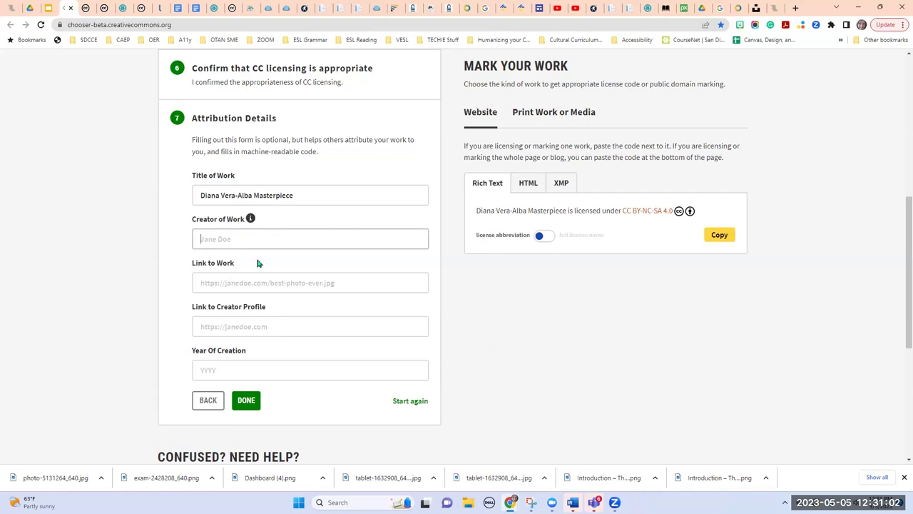
# Enter the creator's full name and 2023 as the year of creation, and complete the attribution details
pyautogui.write('Diana Vera-Alba')
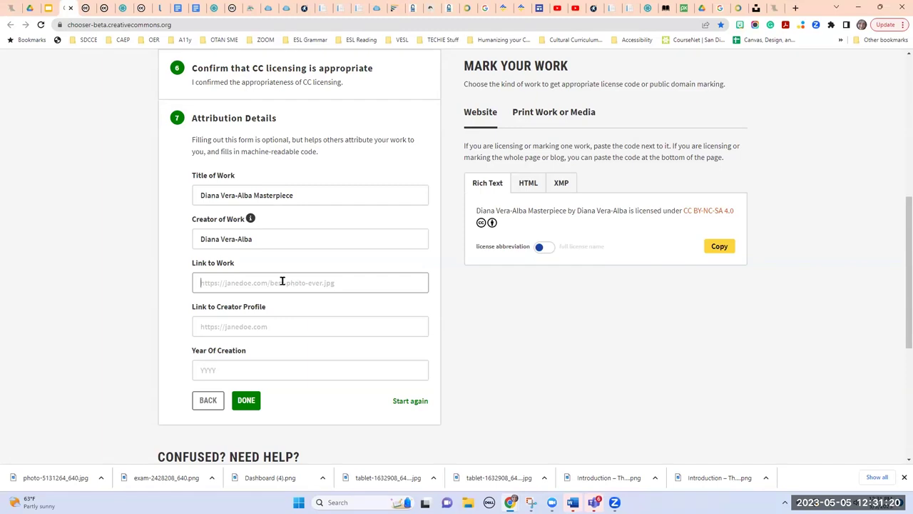
pyautogui.click(333, 373)
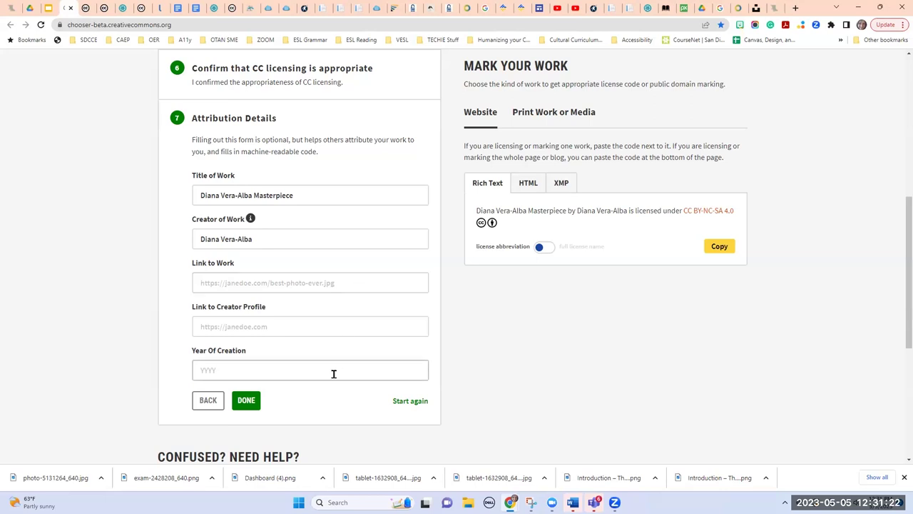
pyautogui.click(204, 330)
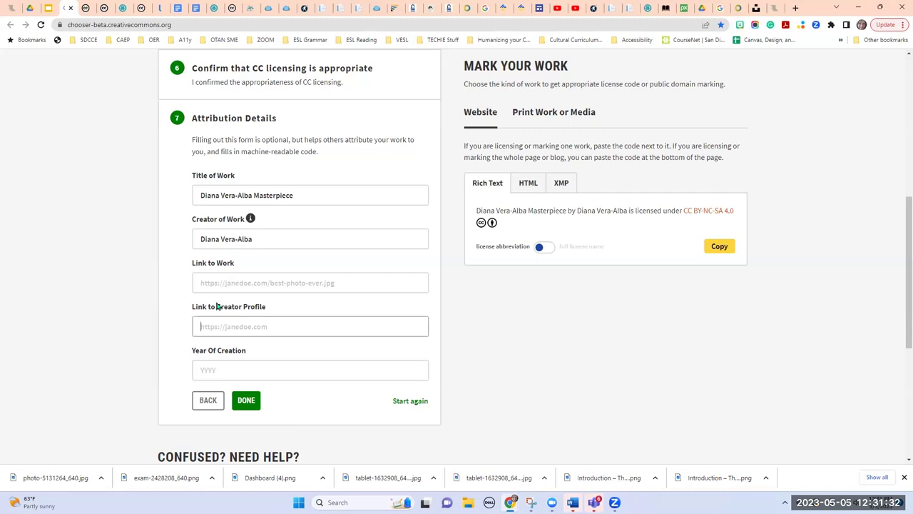
pyautogui.click(220, 369)
pyautogui.write('2023')
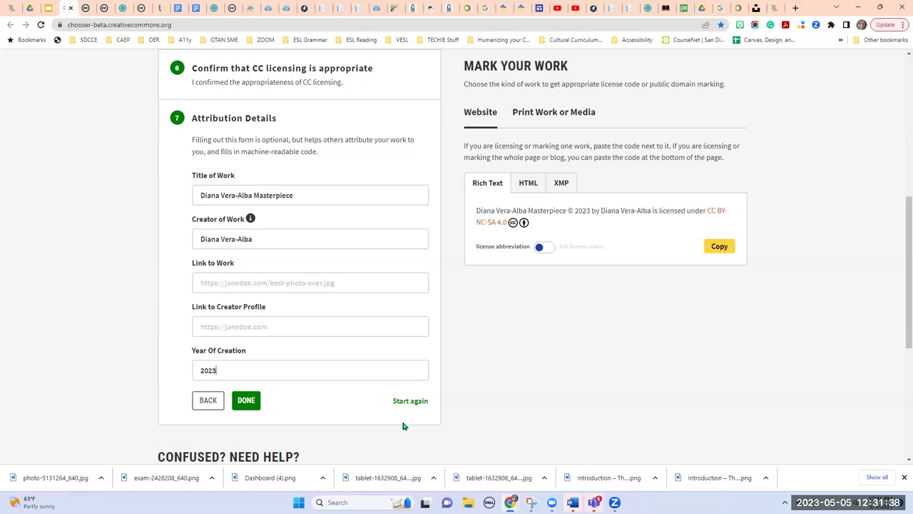
pyautogui.click(246, 400)
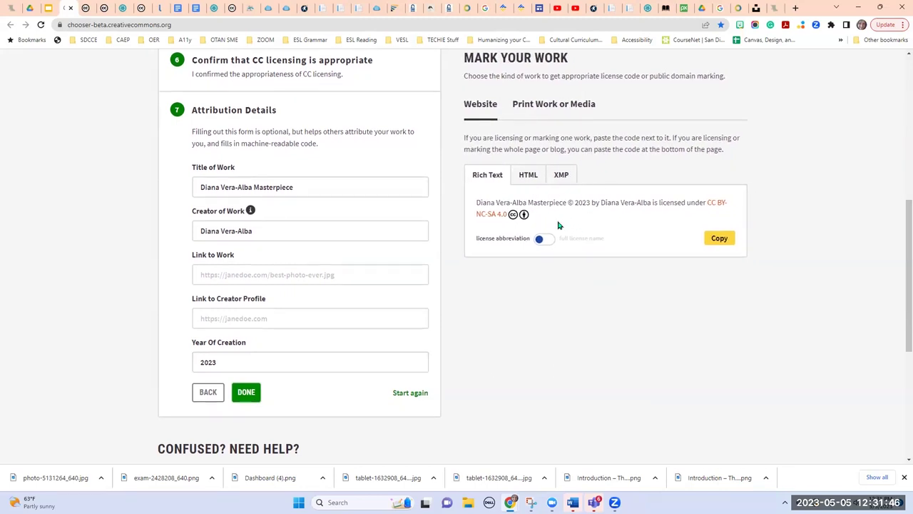
# Compare the abbreviated and full license wording in the website attribution and set it to the full license name
pyautogui.moveTo(537, 216); pyautogui.dragTo(479, 202)
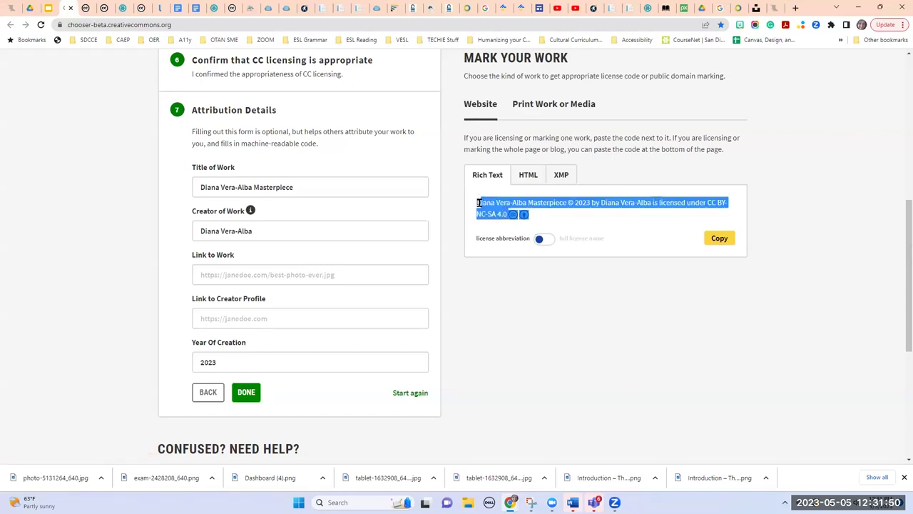
pyautogui.click(680, 216)
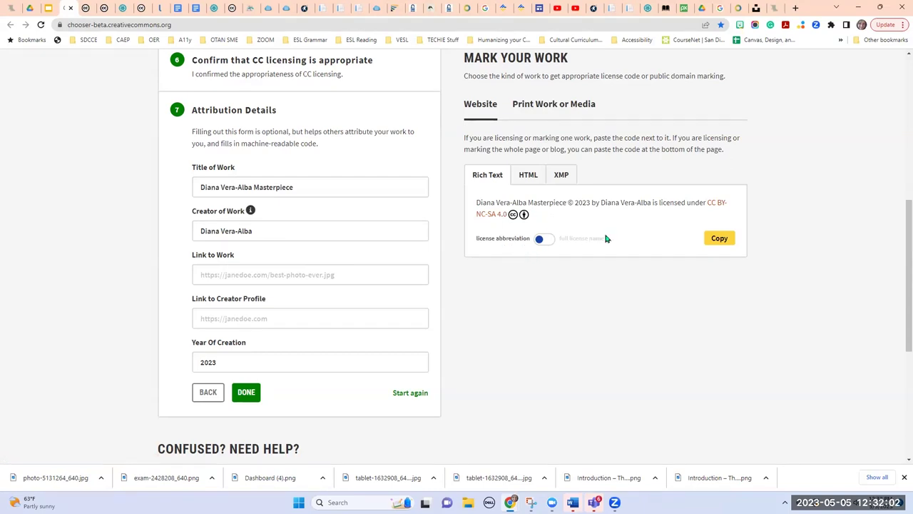
pyautogui.click(546, 240)
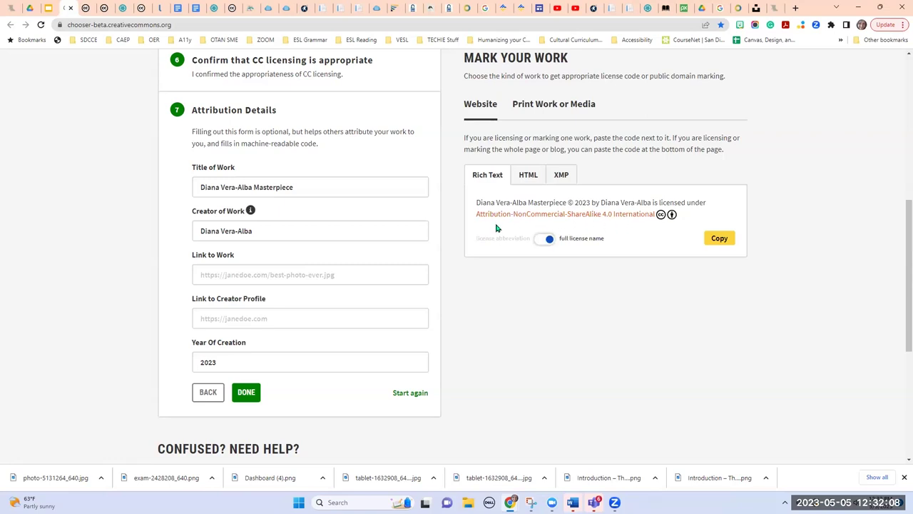
pyautogui.click(539, 243)
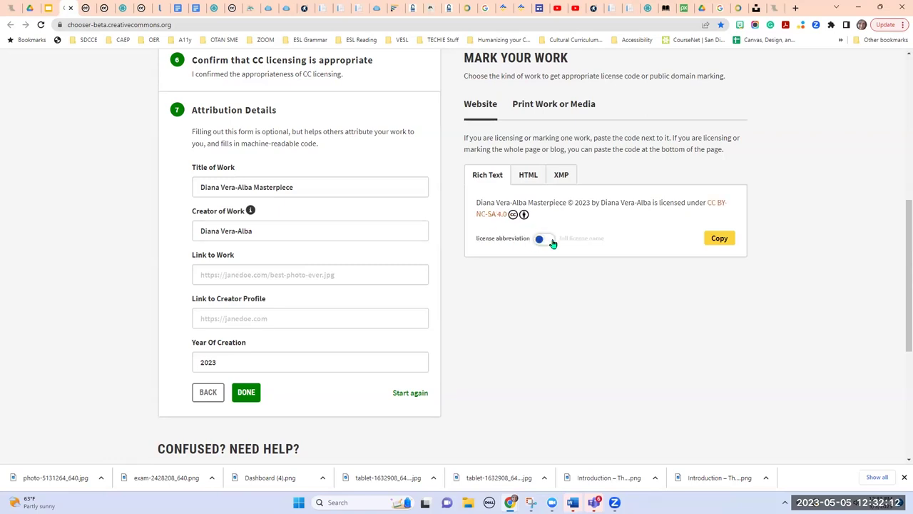
pyautogui.click(550, 241)
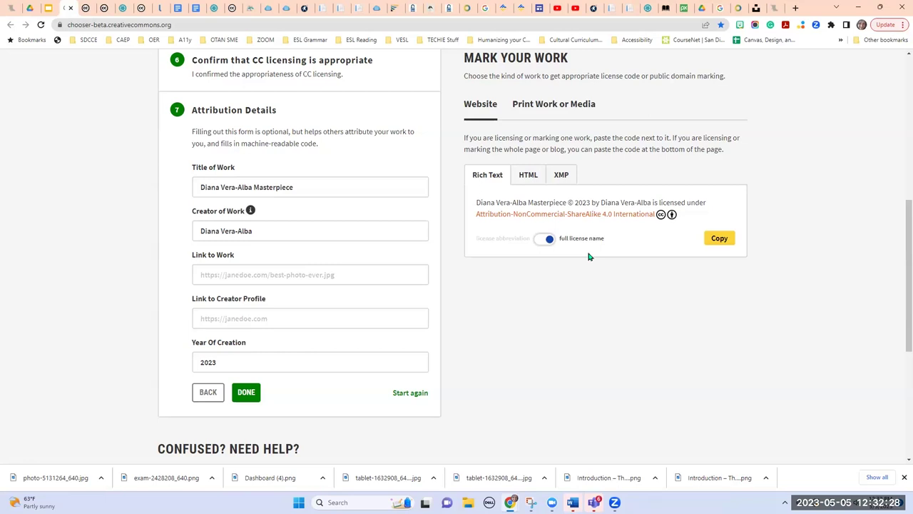
# Look at the HTML and XMP versions of the website attribution and return to the rich text version
pyautogui.click(529, 176)
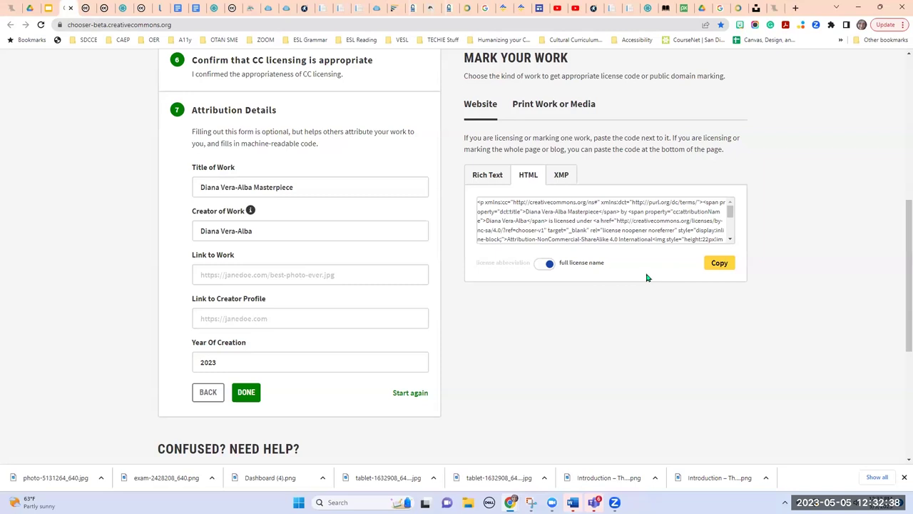
pyautogui.click(485, 182)
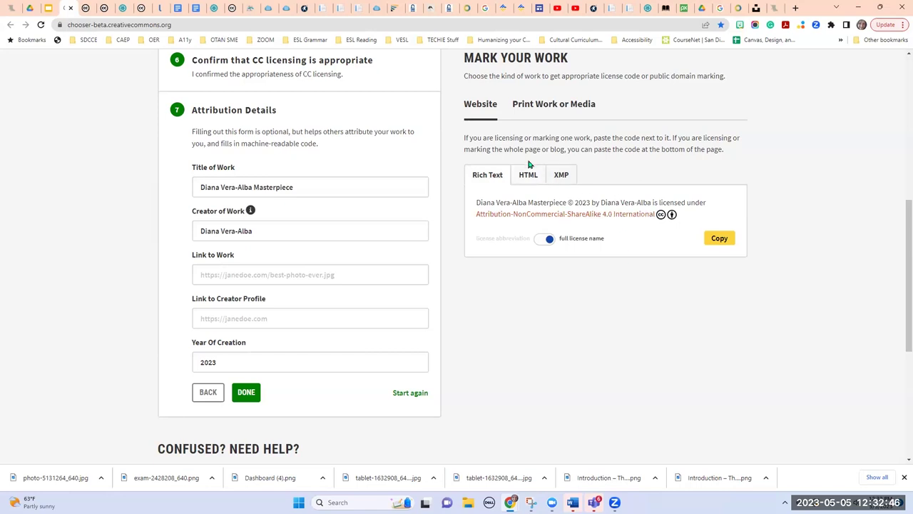
pyautogui.click(561, 176)
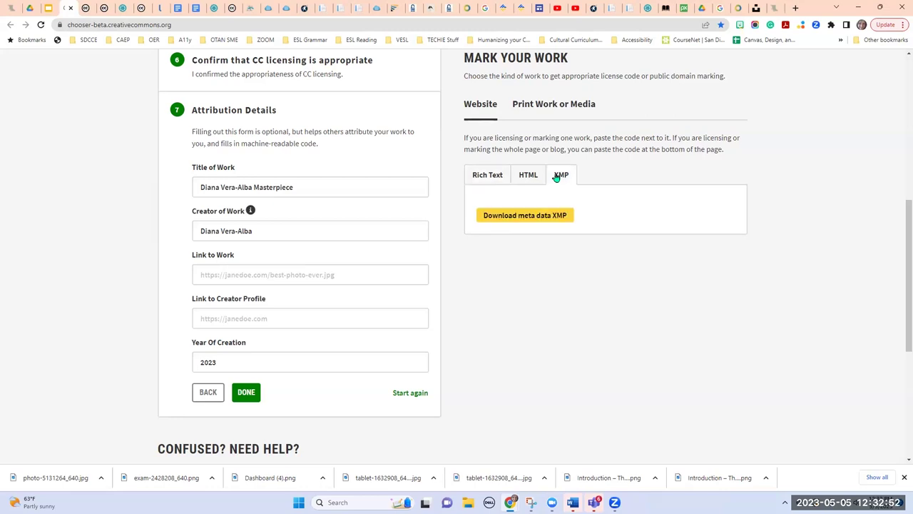
pyautogui.click(490, 182)
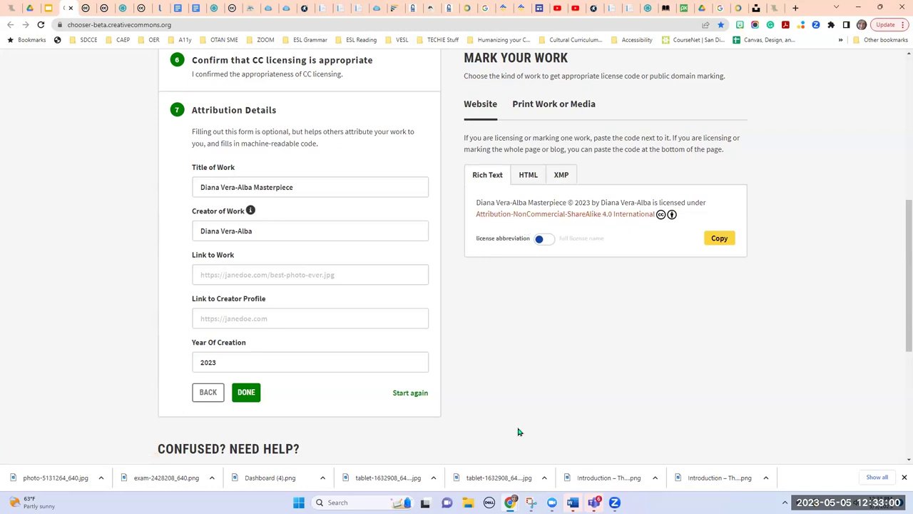
# Review the license choices and select the whole plain-text attribution for print work or media
pyautogui.scroll(4, 445, 382)
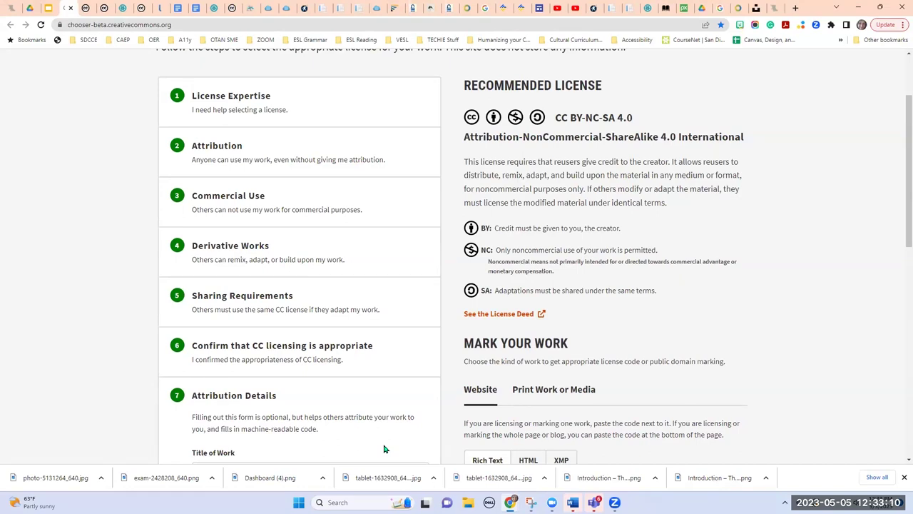
pyautogui.scroll(-1, 650, 326)
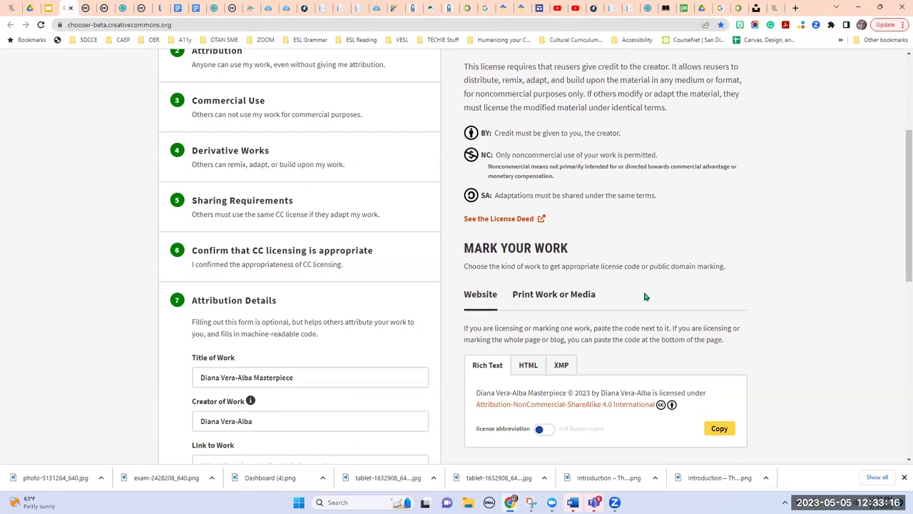
pyautogui.scroll(-1, 689, 287)
pyautogui.scroll(-1, 689, 287)
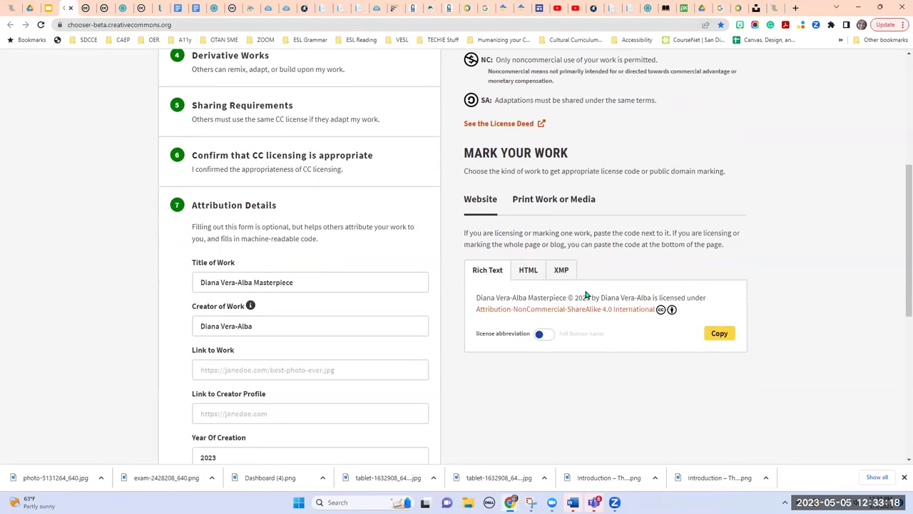
pyautogui.click(556, 202)
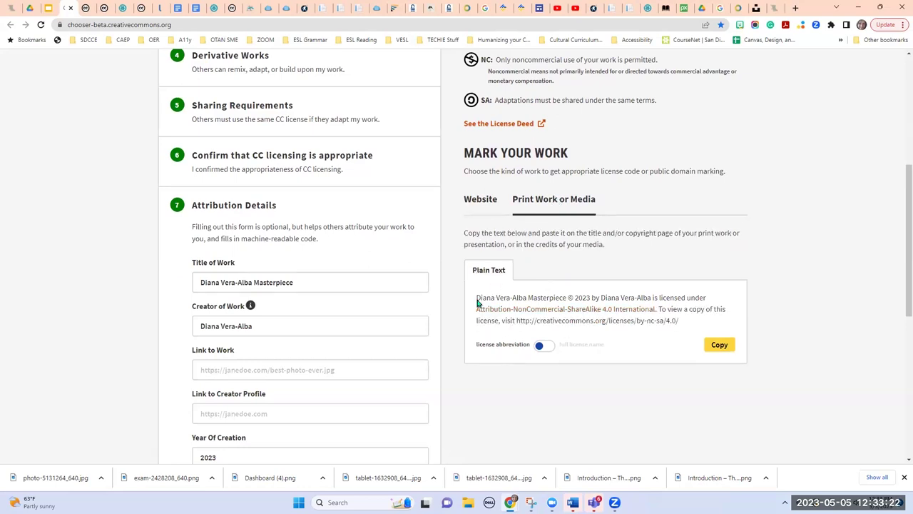
pyautogui.moveTo(477, 298); pyautogui.dragTo(740, 329)
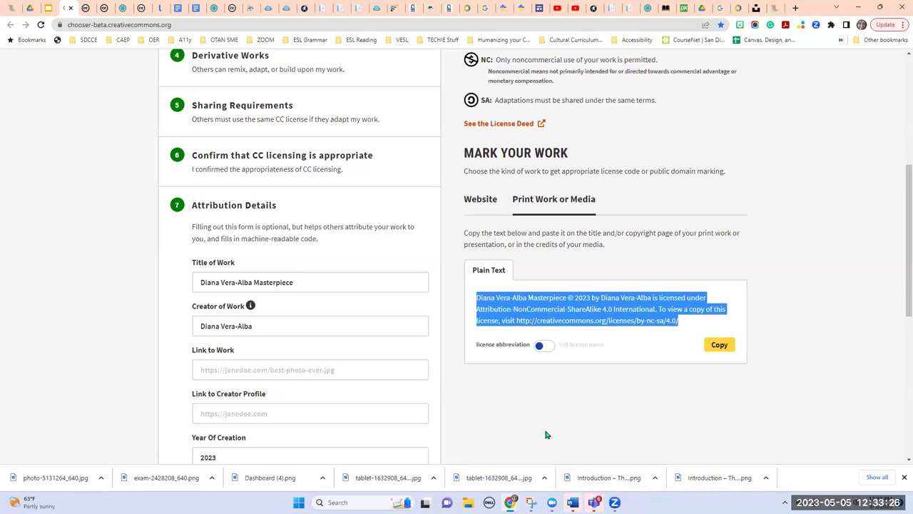
# Set the plain-text print attribution to the full license name and return to the presentation slide on attributing OERs
pyautogui.click(653, 350)
pyautogui.click(547, 347)
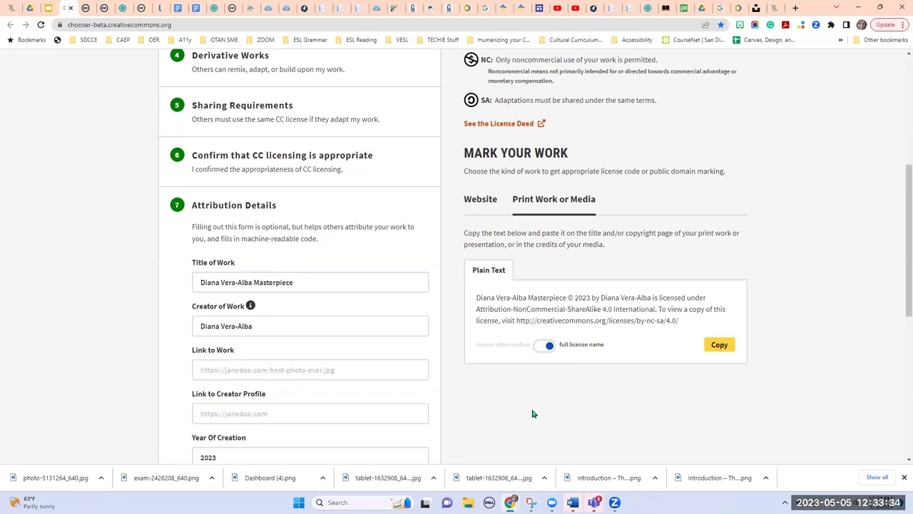
pyautogui.scroll(2, 452, 397)
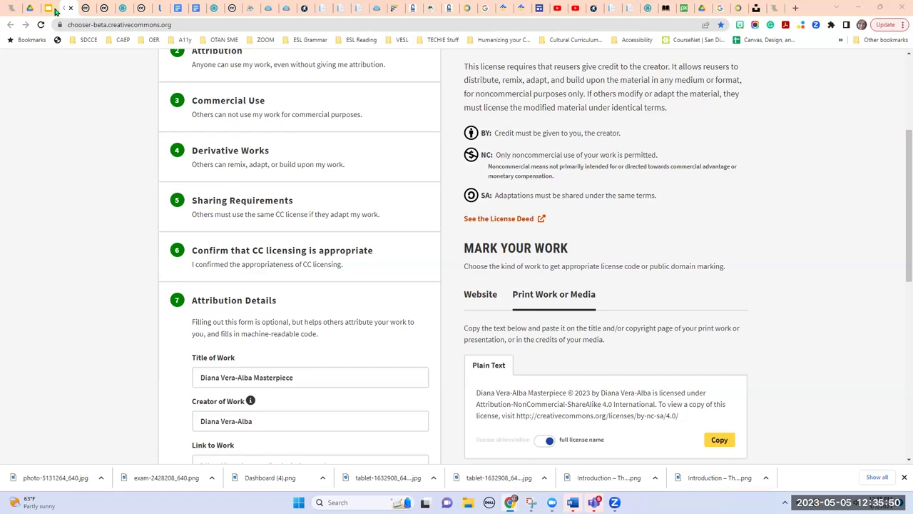
pyautogui.scroll(3, 386, 152)
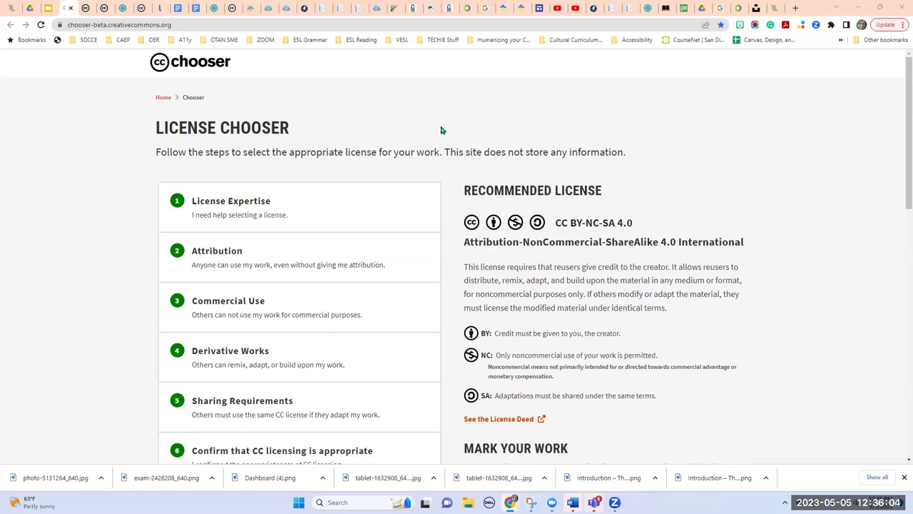
pyautogui.click(51, 8)
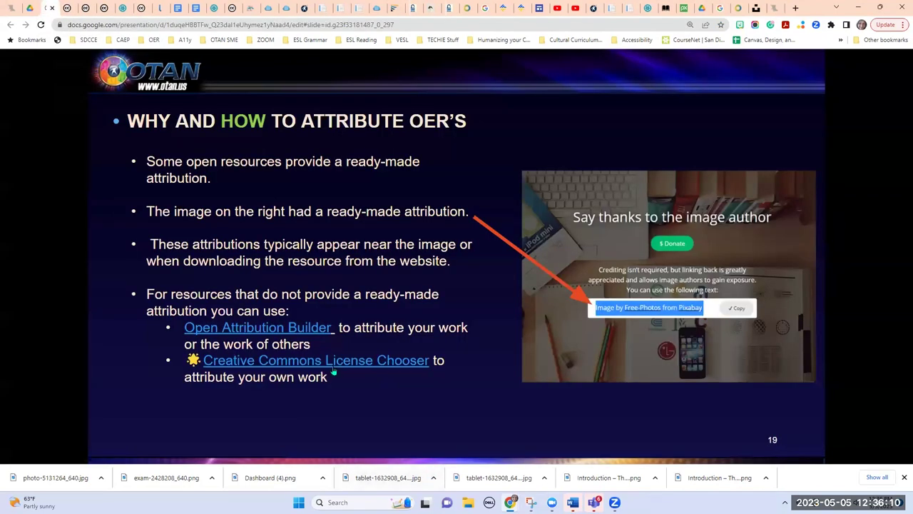
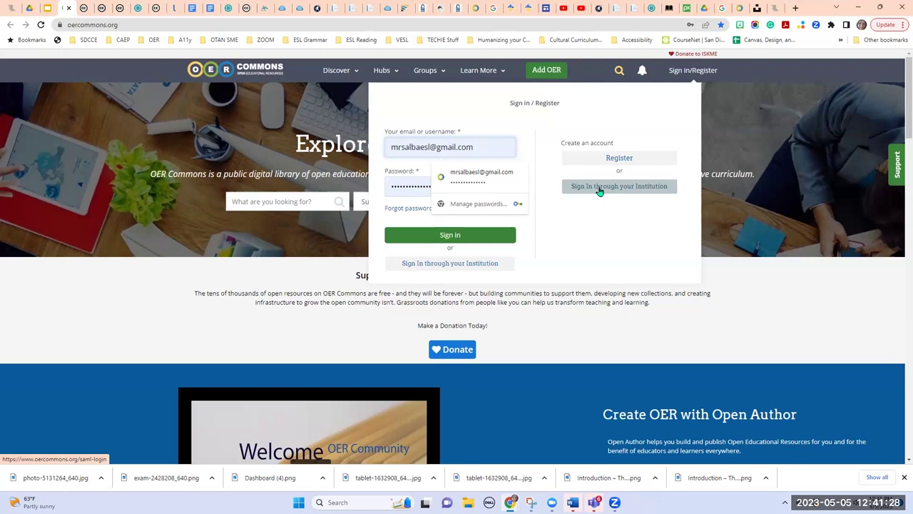
# Look at the OER Commons account registration form and return to the site's home page
pyautogui.click(622, 157)
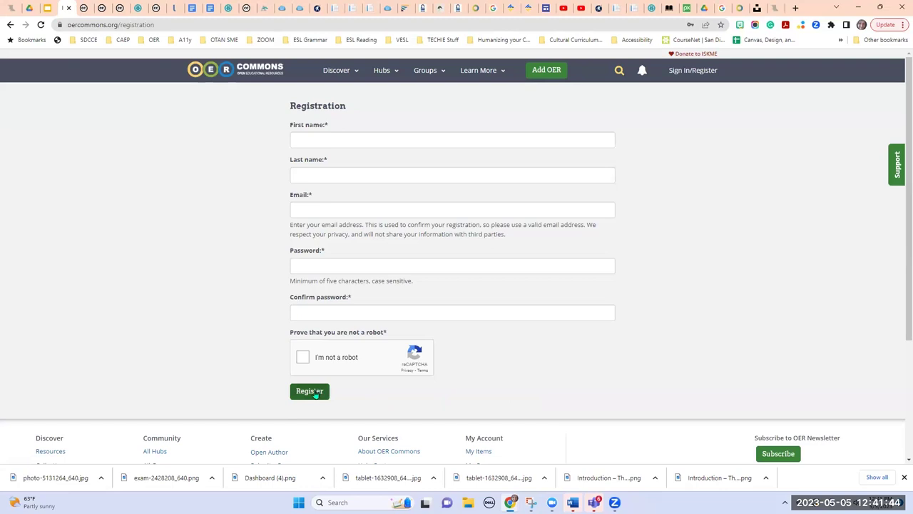
pyautogui.click(267, 71)
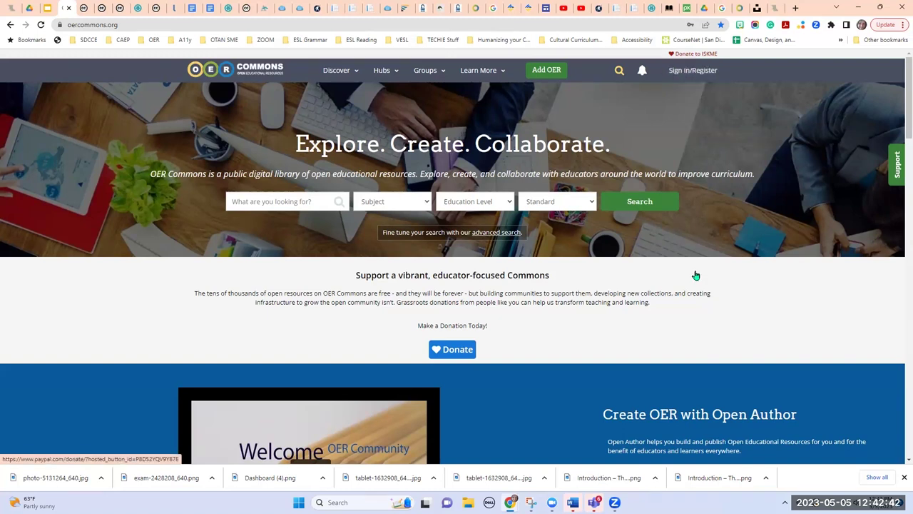
# Find the Introducing Open Author video on the home page and play it in full screen
pyautogui.scroll(-1, 695, 274)
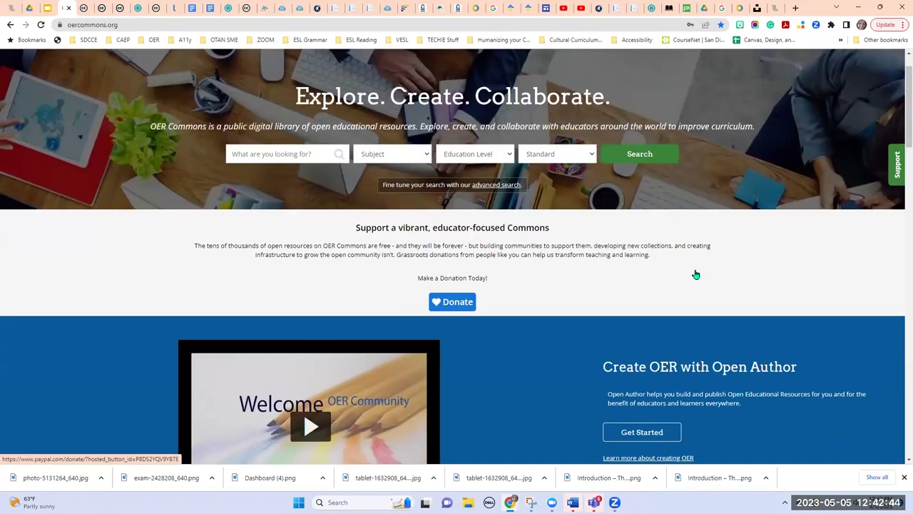
pyautogui.scroll(-1, 606, 277)
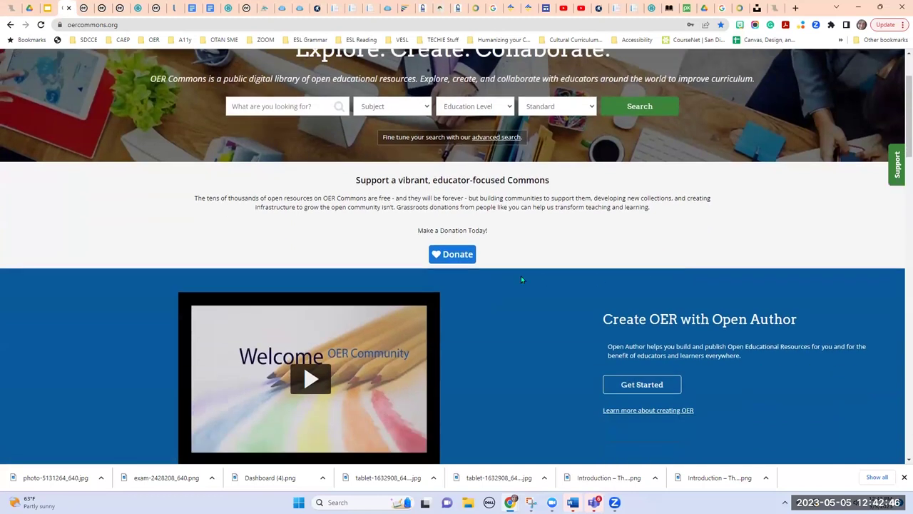
pyautogui.scroll(-1, 553, 312)
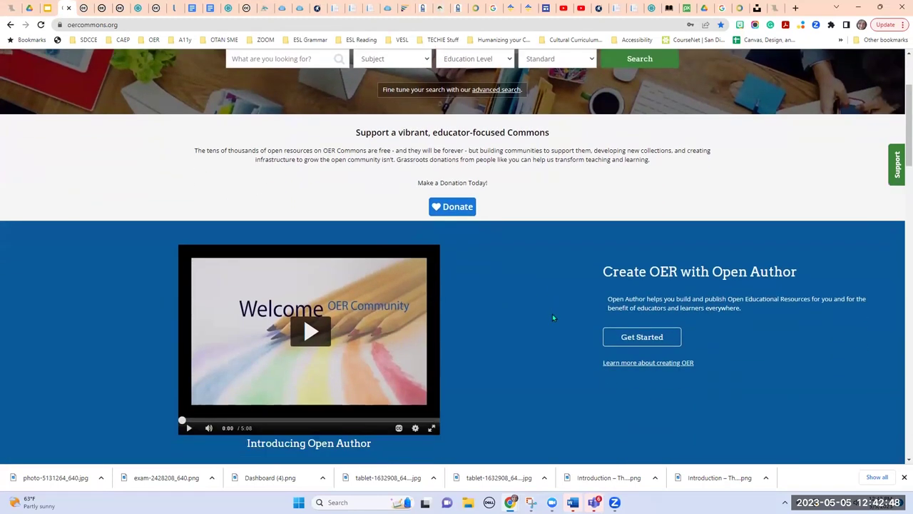
pyautogui.scroll(-1, 553, 316)
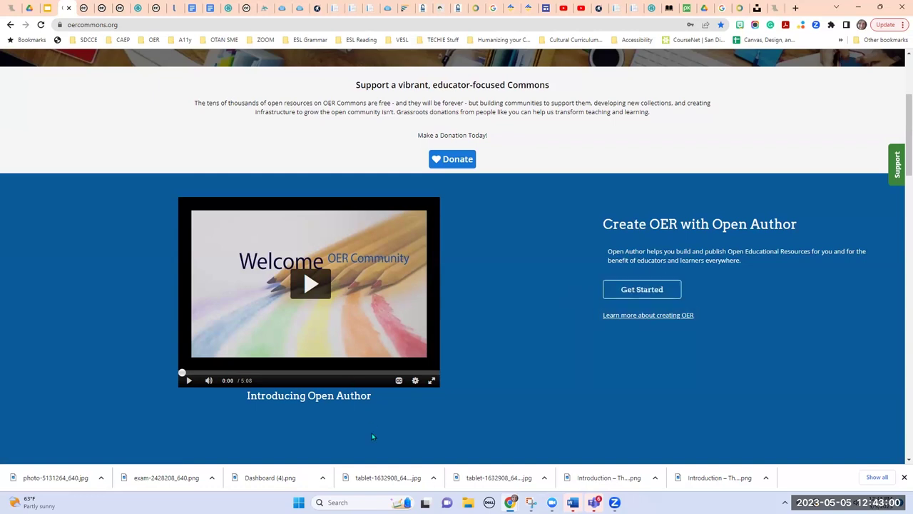
pyautogui.click(308, 285)
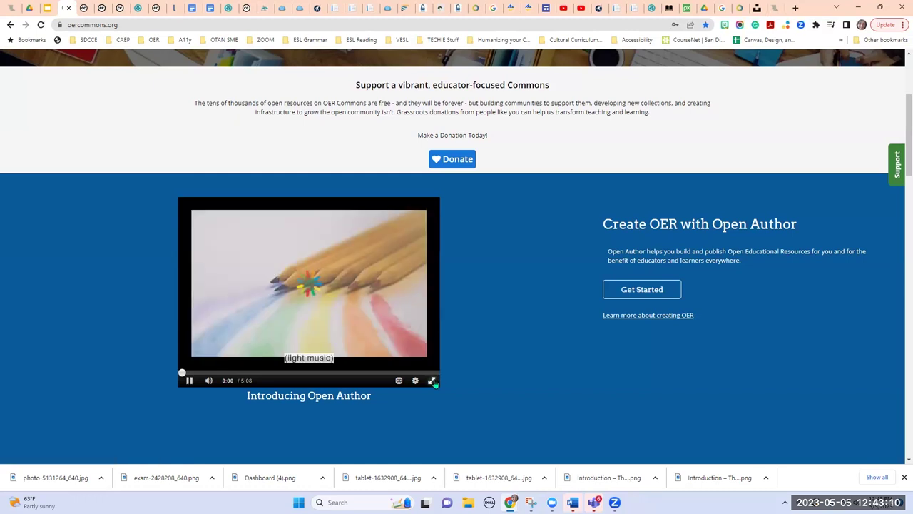
pyautogui.click(431, 381)
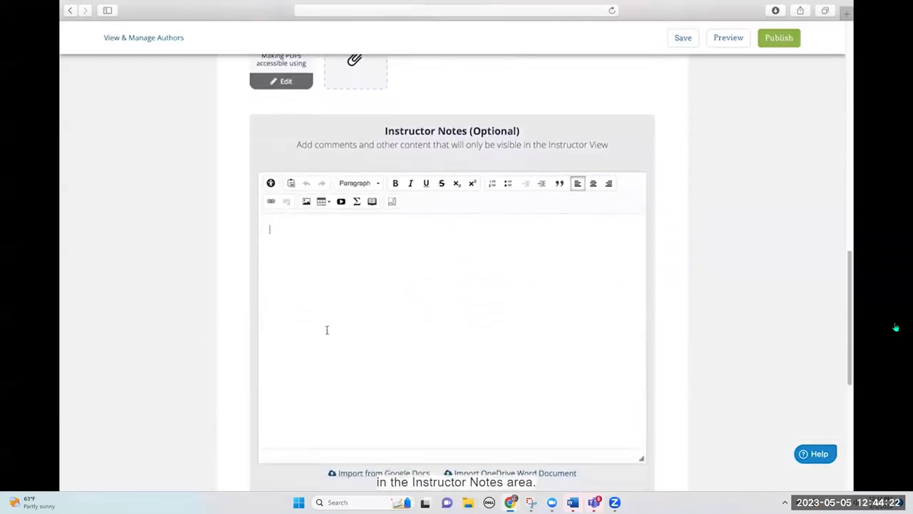
# Begin the optional instructor notes with the text "It's important to"
pyautogui.write("It's important to")
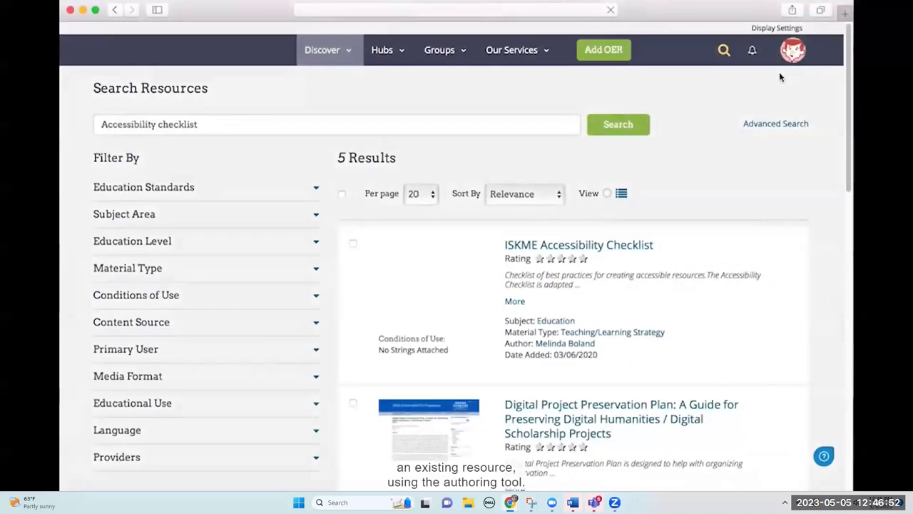
# Open the ISKME Accessibility Checklist resource, remix it and retitle the remix New Accessibility Checklist
pyautogui.click(619, 246)
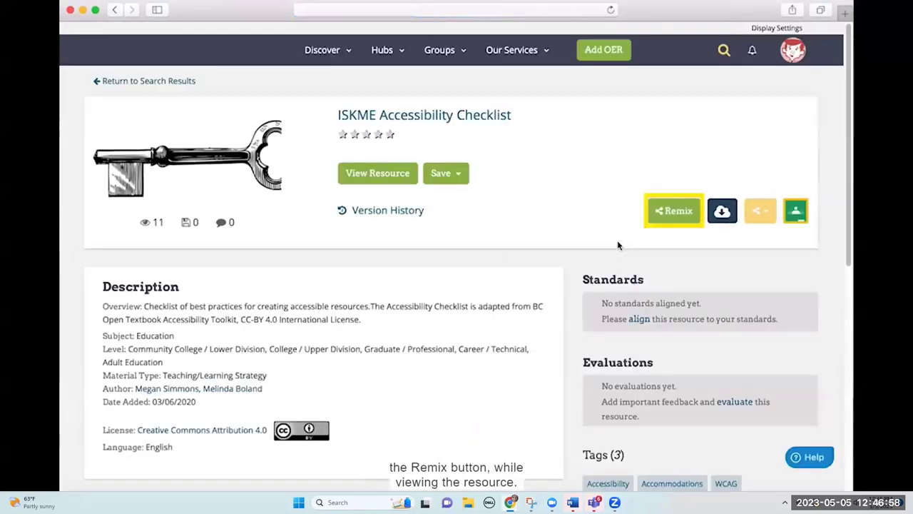
pyautogui.click(664, 223)
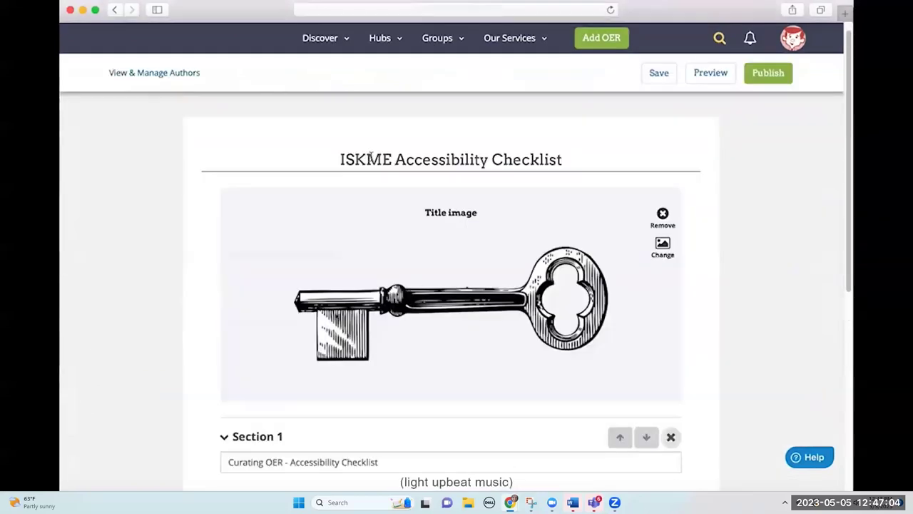
pyautogui.doubleClick(371, 157)
pyautogui.write('New')
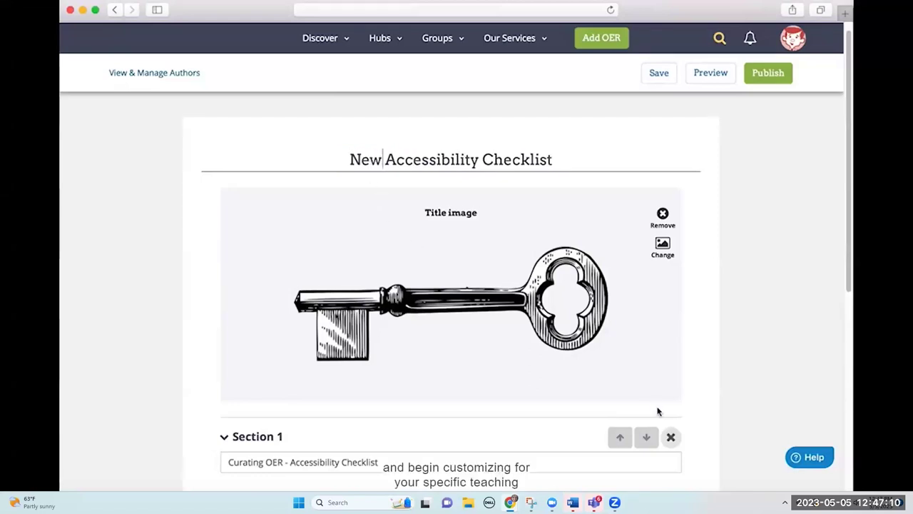
# Proceed to the remix's publishing description and complete the second overview bullet as "Advanced accessibility practices for Tables"
pyautogui.scroll(-4, 657, 410)
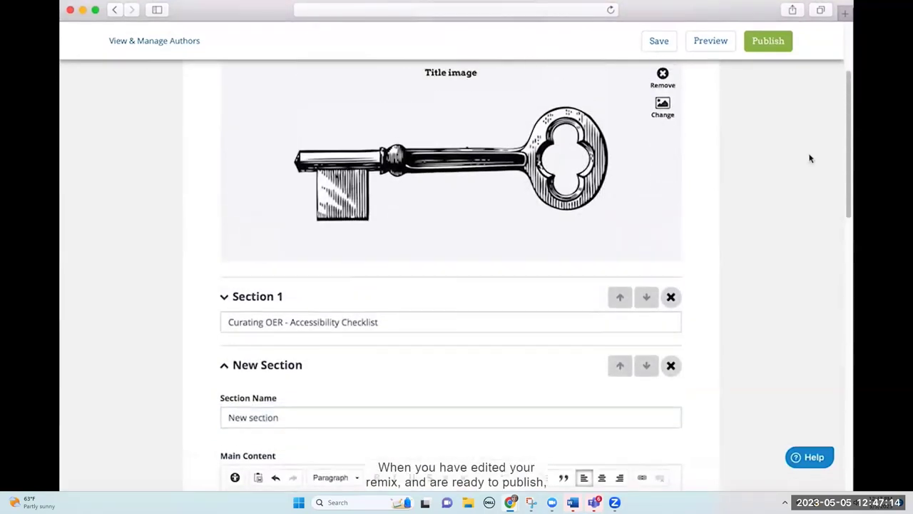
pyautogui.scroll(2, 810, 158)
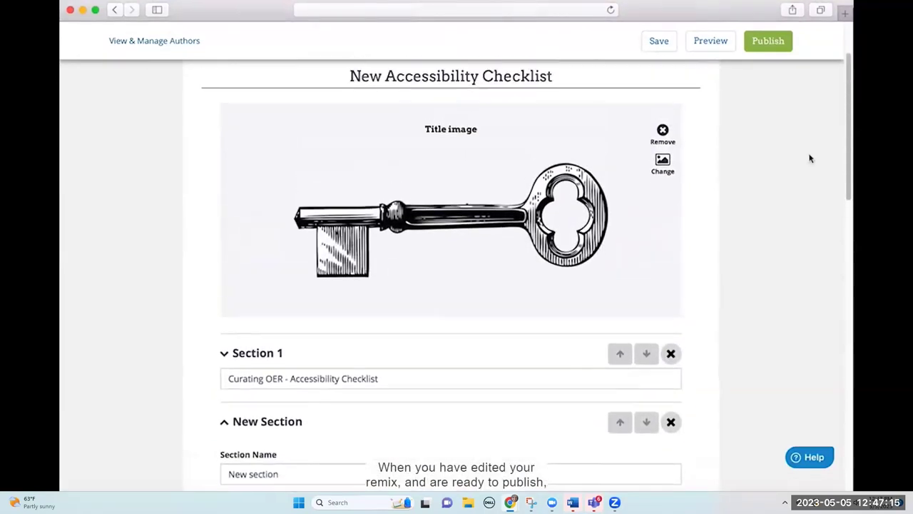
pyautogui.click(767, 50)
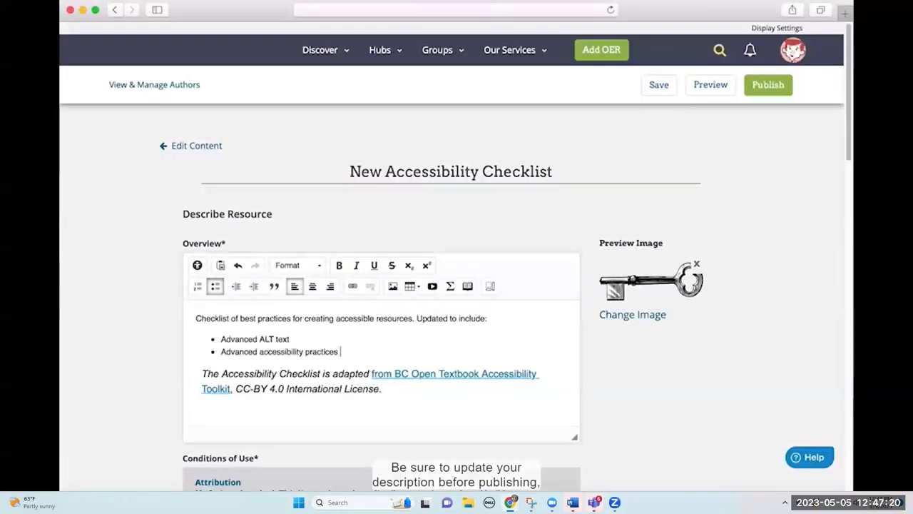
pyautogui.write('ng T')
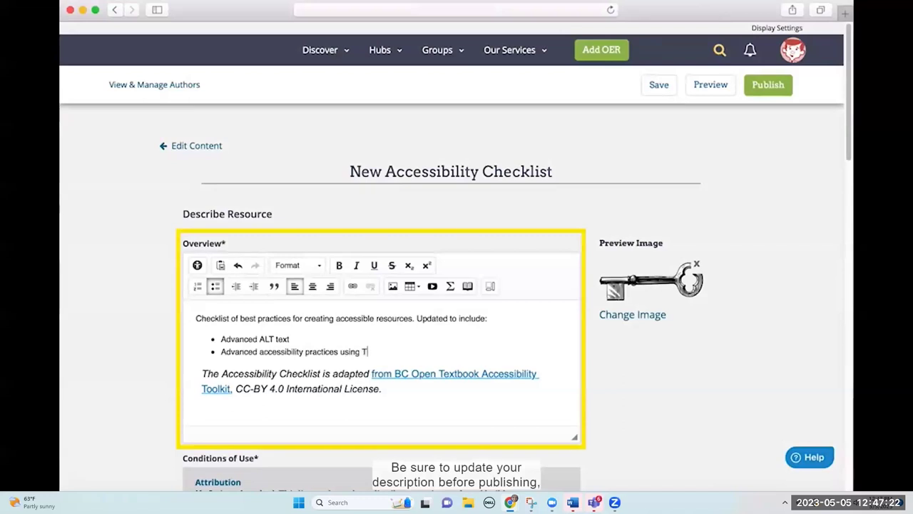
pyautogui.write(' Tables')
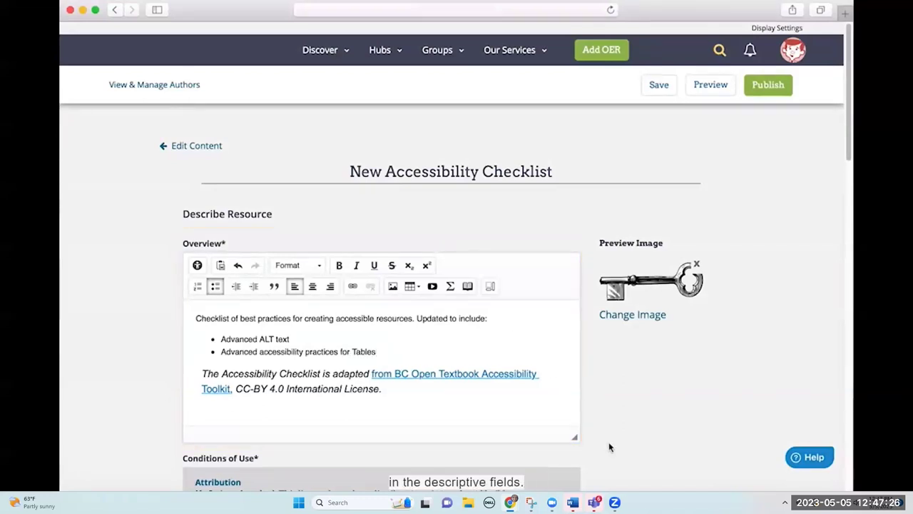
pyautogui.scroll(-2, 609, 447)
pyautogui.scroll(-3, 610, 447)
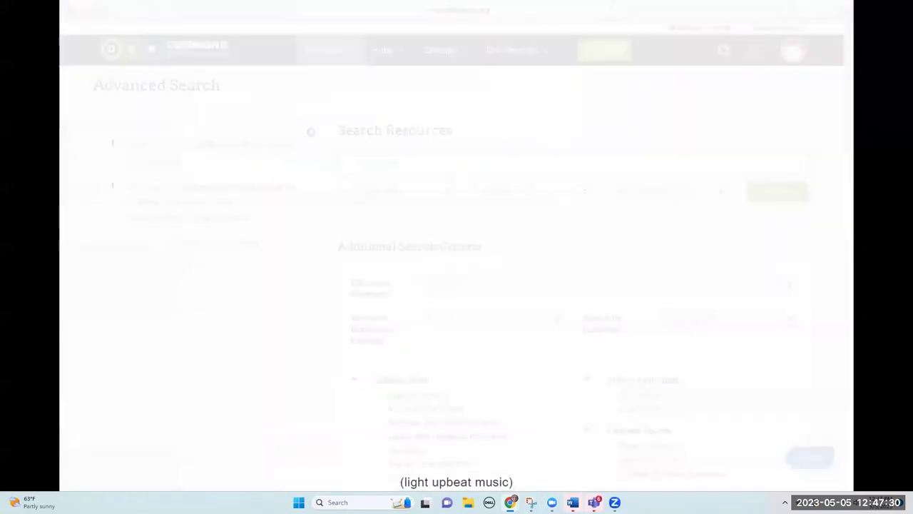
pyautogui.scroll(-2, 457, 286)
pyautogui.scroll(-4, 589, 191)
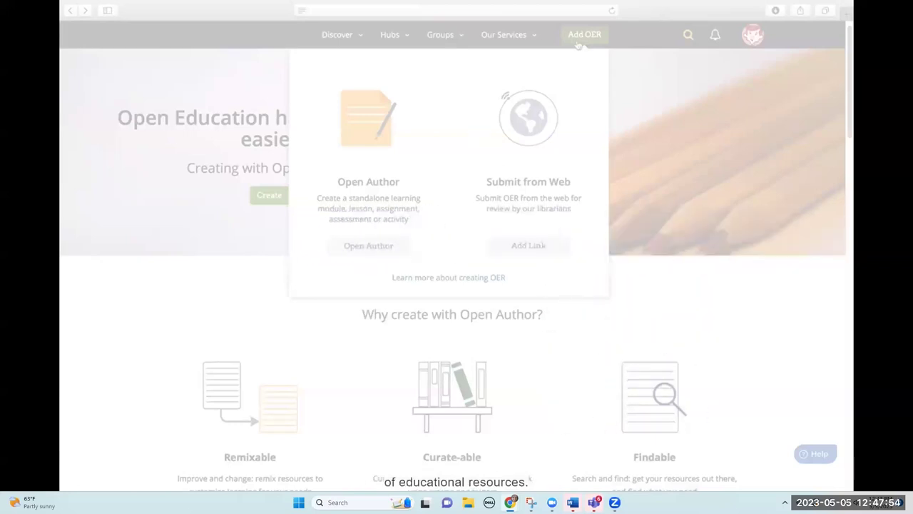
# Start a new resource in Open Author and enter Organizing Content as the section name
pyautogui.click(396, 245)
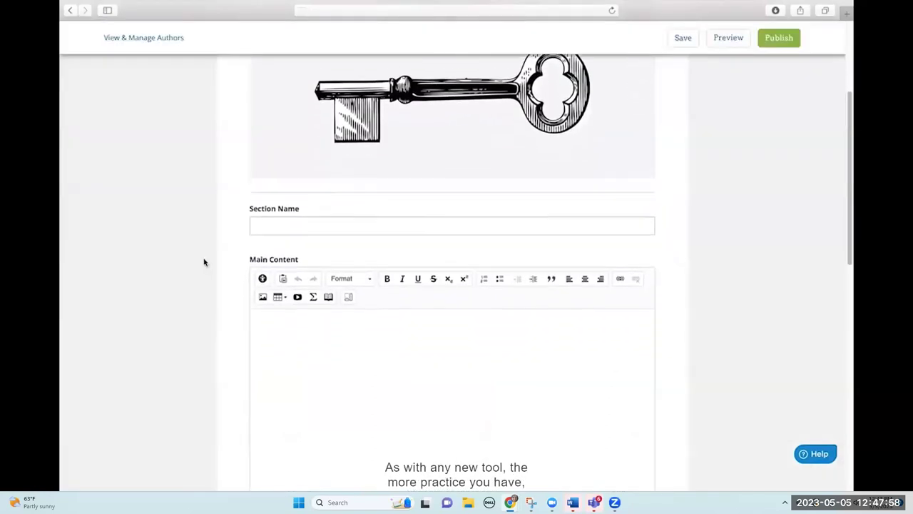
pyautogui.click(273, 211)
pyautogui.write('Organizing Content')
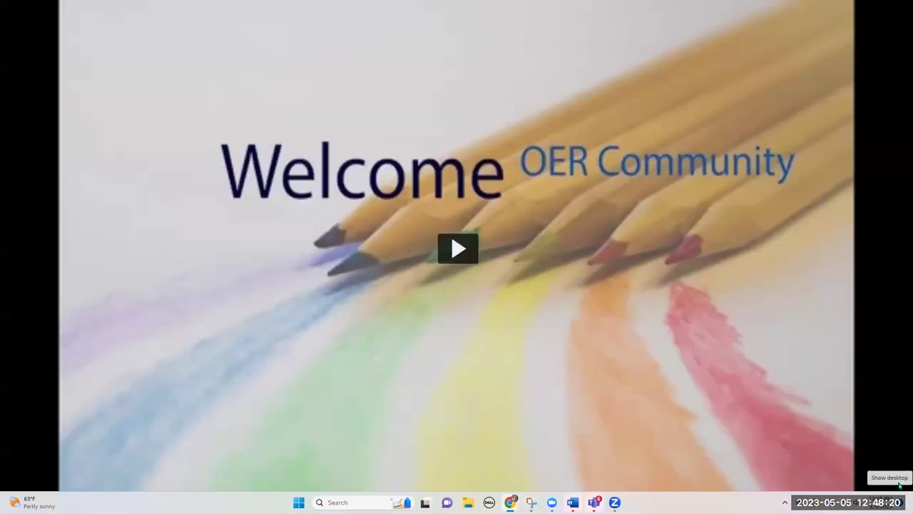
# Exit full-screen playback of the Introducing Open Author video and pause it
pyautogui.press('space')
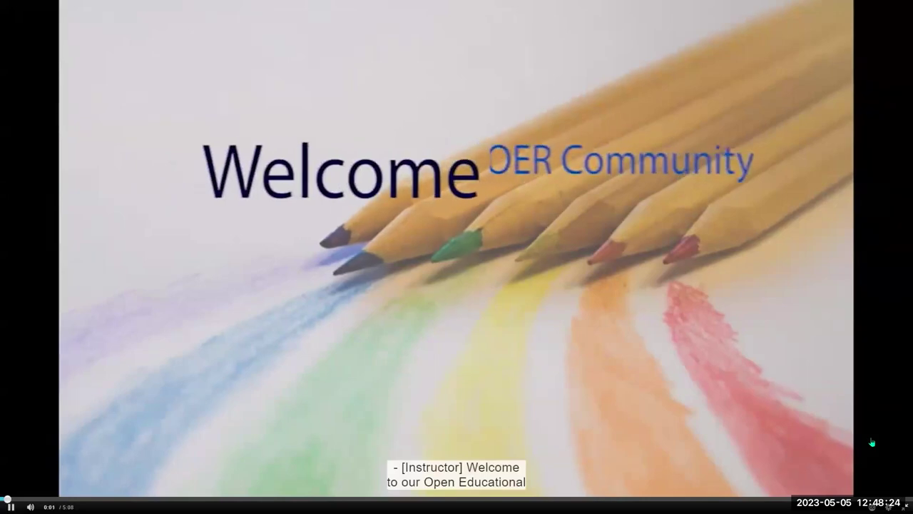
pyautogui.press('Escape')
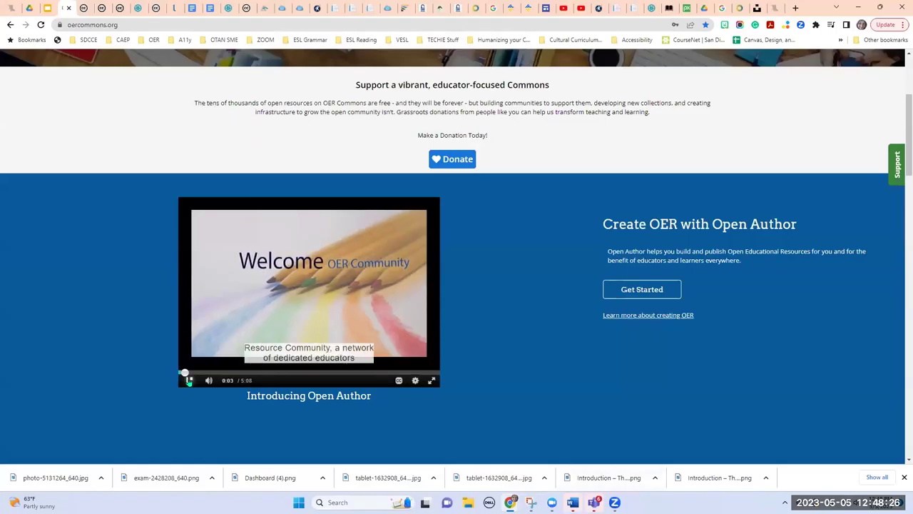
pyautogui.press('space')
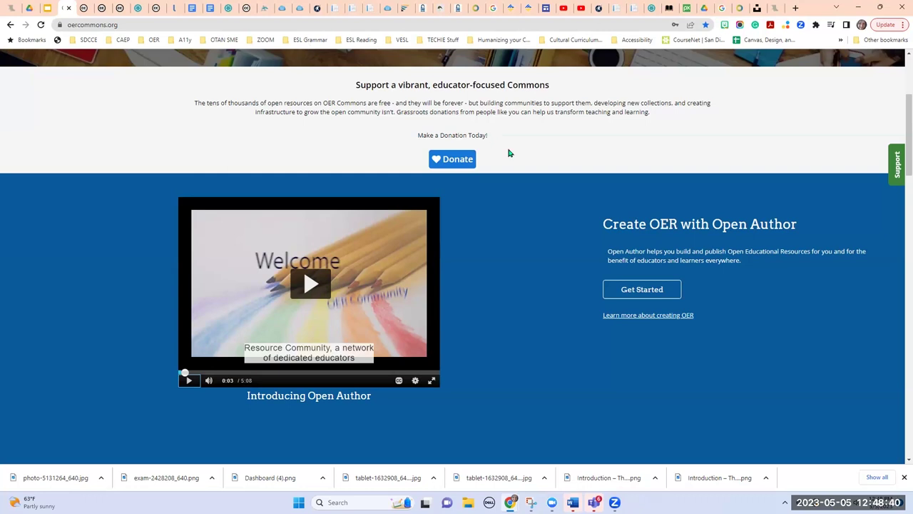
pyautogui.scroll(2, 527, 251)
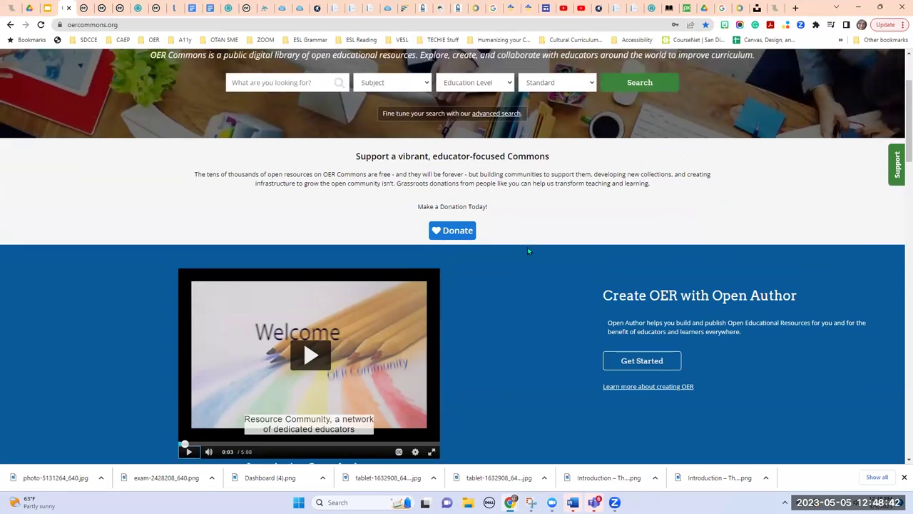
pyautogui.scroll(2, 577, 278)
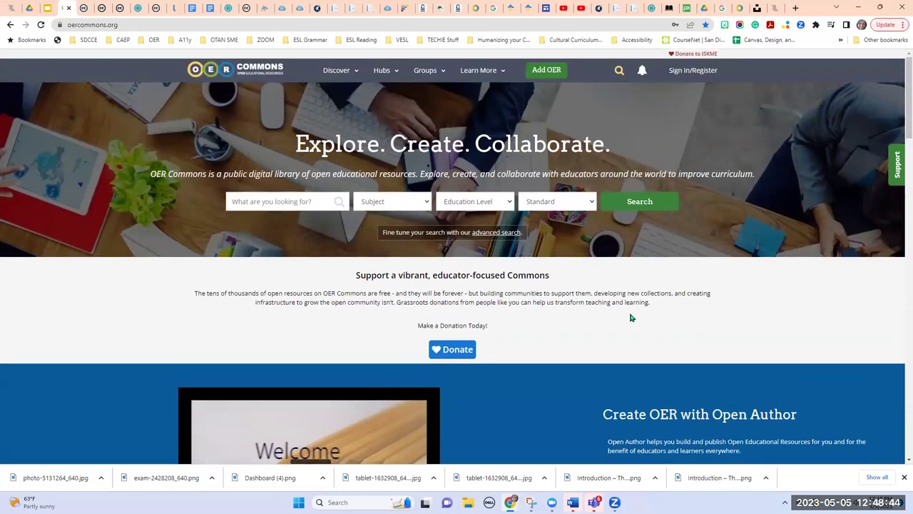
# Open the MERLOT website in a new browser tab and look at its home page down to the collection statistics
pyautogui.click(796, 9)
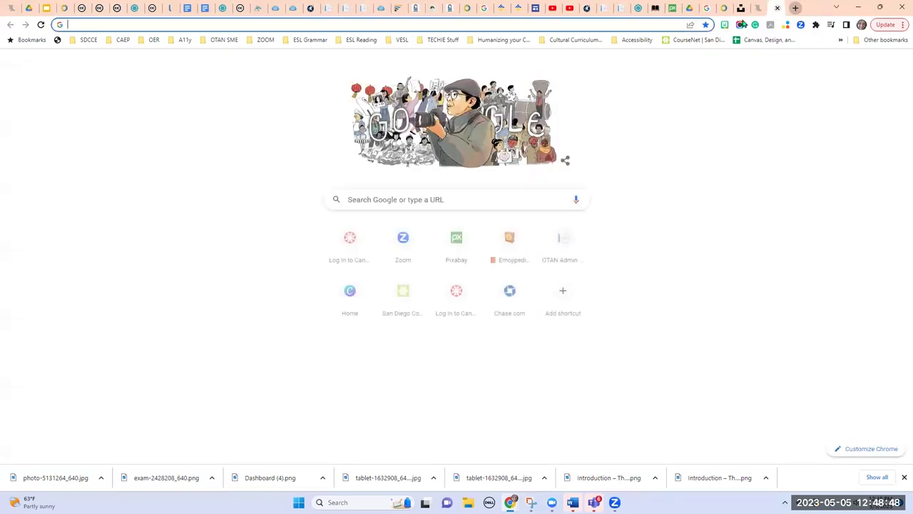
pyautogui.click(659, 25)
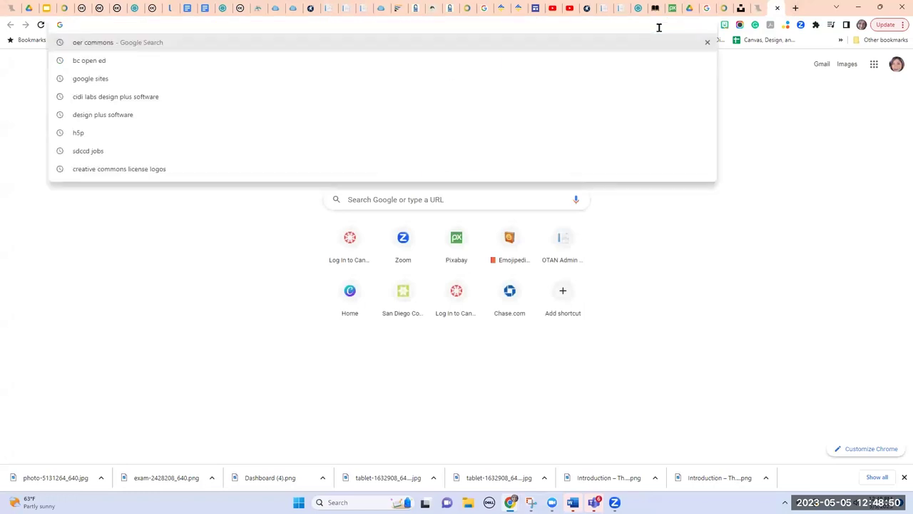
pyautogui.write('mer')
pyautogui.press('Return')
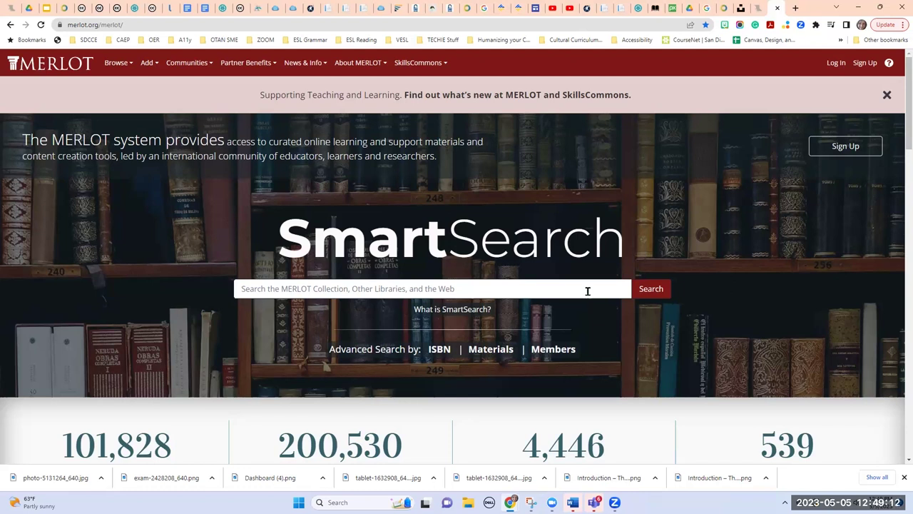
pyautogui.scroll(-2, 687, 315)
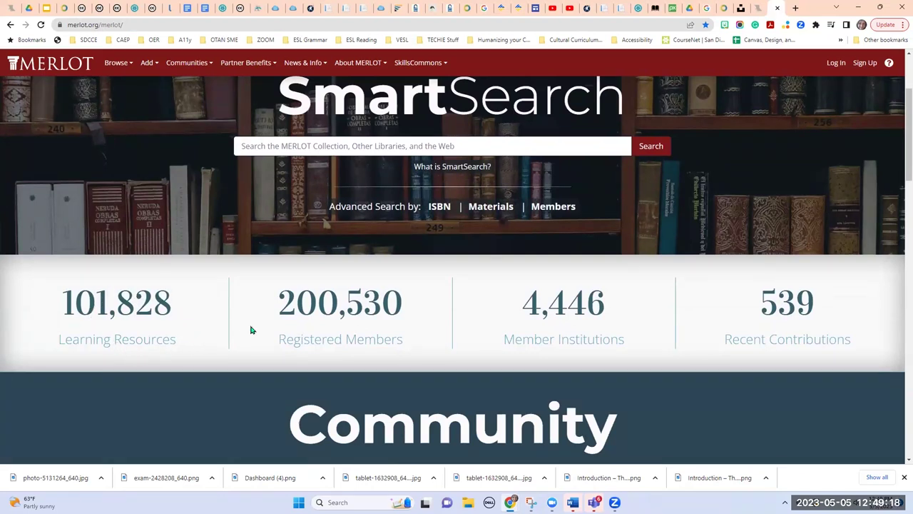
# Search MERLOT for "esl reading" from the home page, return to the home page, and run the same search again
pyautogui.scroll(3, 250, 329)
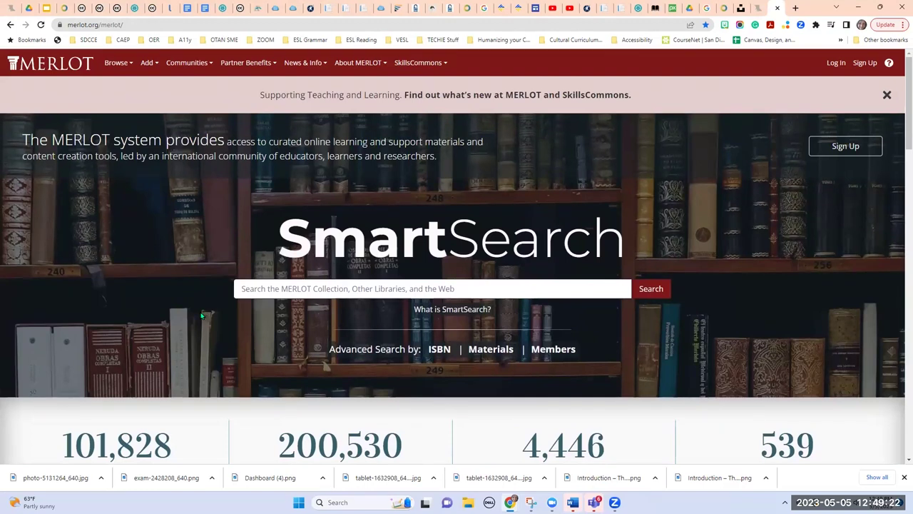
pyautogui.click(307, 289)
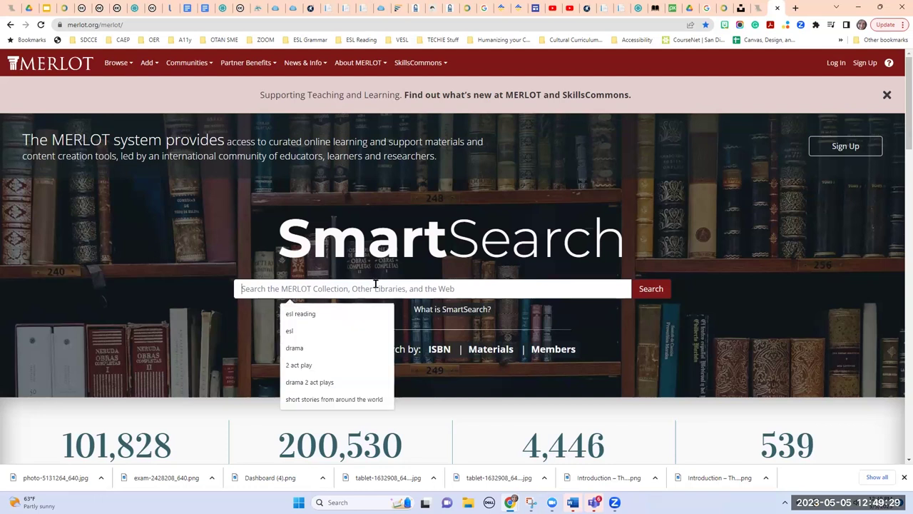
pyautogui.click(335, 319)
pyautogui.click(651, 289)
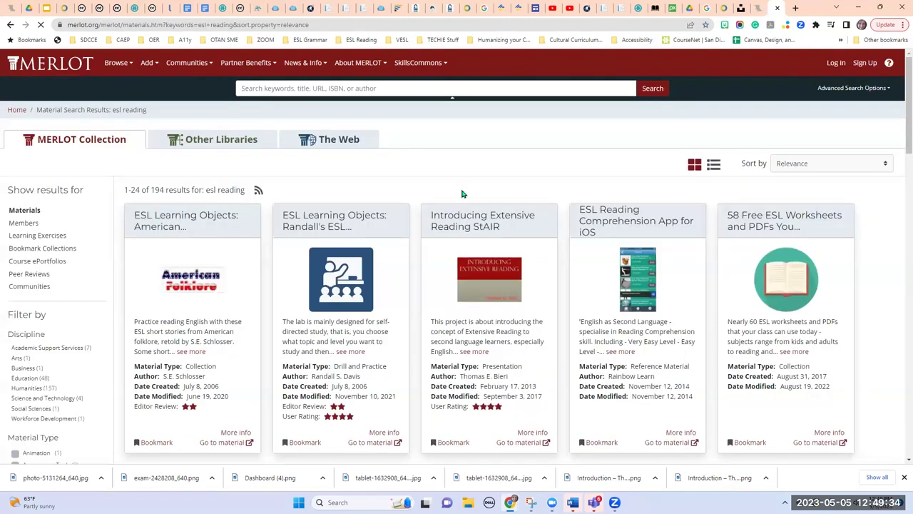
pyautogui.click(10, 25)
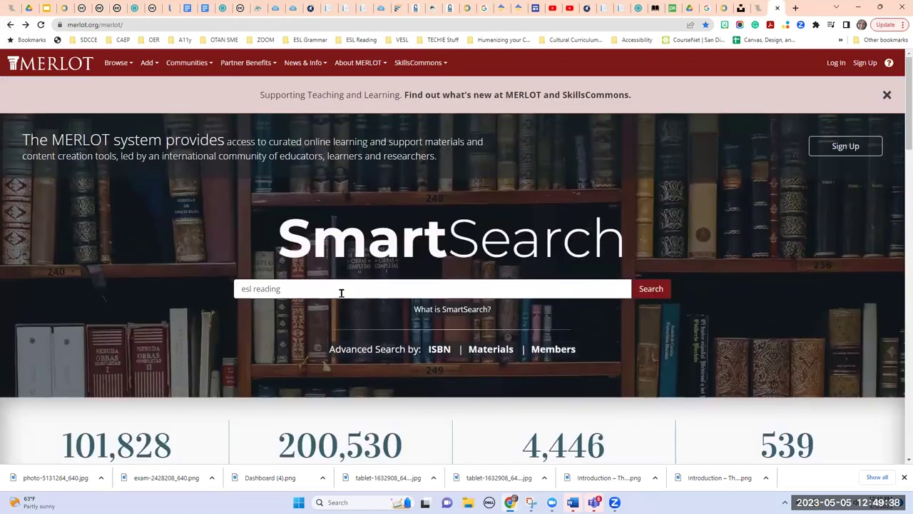
pyautogui.click(651, 291)
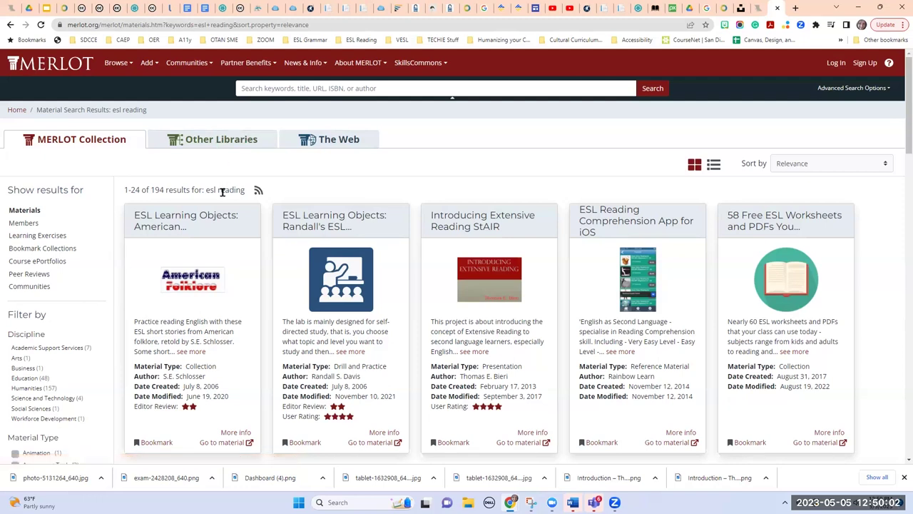
# Show the "esl reading" results from Other Libraries and look through them down to the page links
pyautogui.click(214, 145)
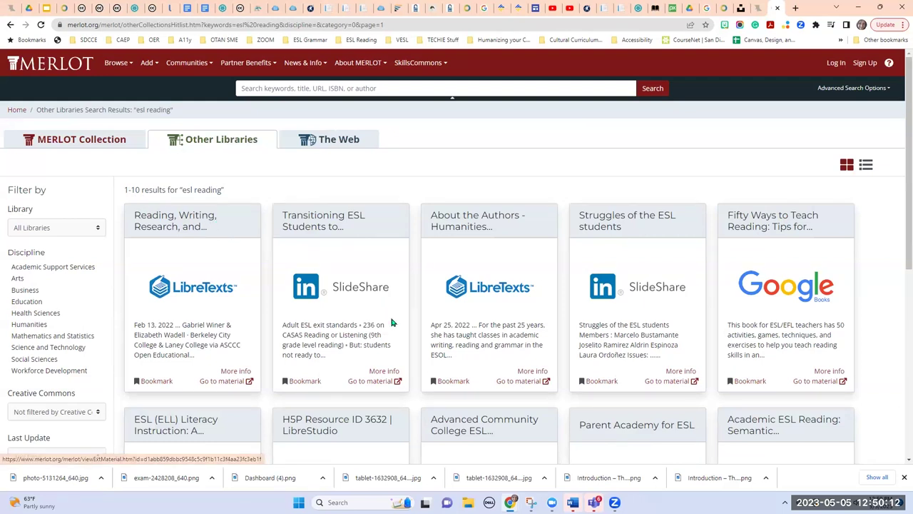
pyautogui.scroll(-1, 407, 345)
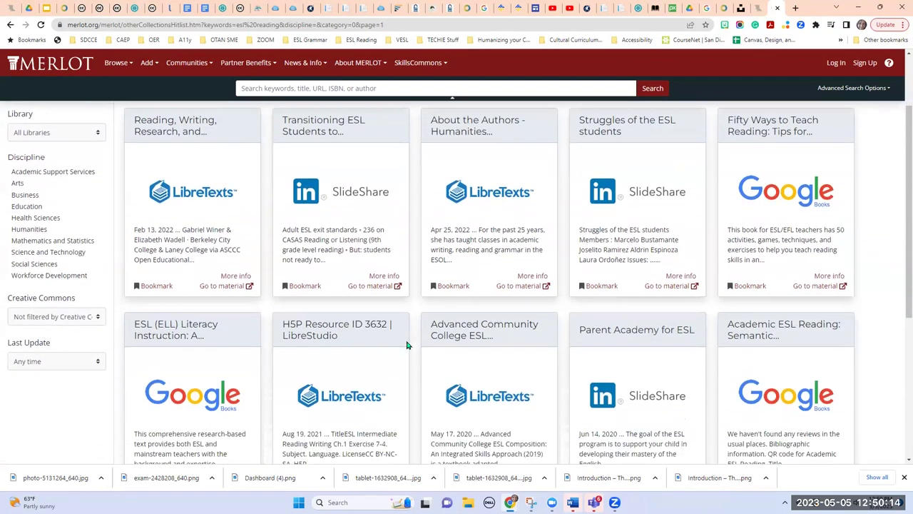
pyautogui.scroll(-2, 407, 345)
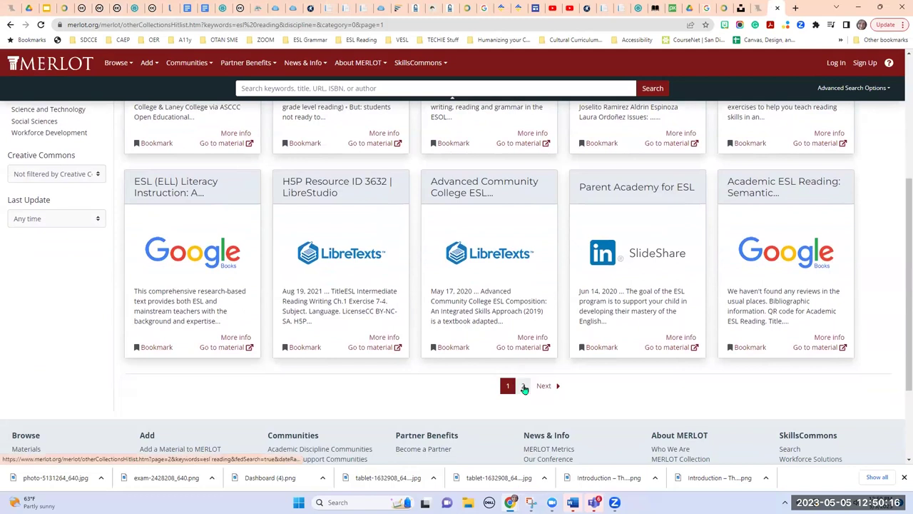
pyautogui.scroll(3, 363, 361)
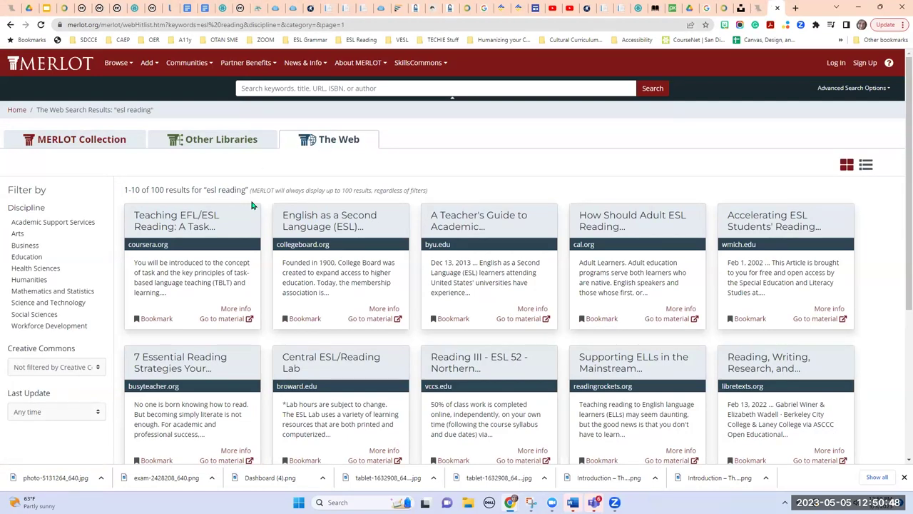
# Look through The Web results for "esl reading" together with the Discipline, Creative Commons and Last Update filters
pyautogui.scroll(-2, 300, 281)
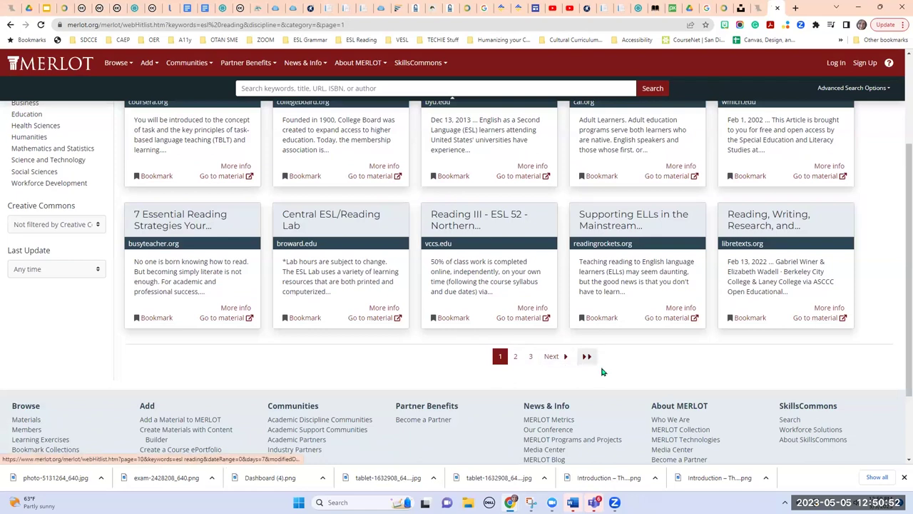
pyautogui.scroll(2, 410, 364)
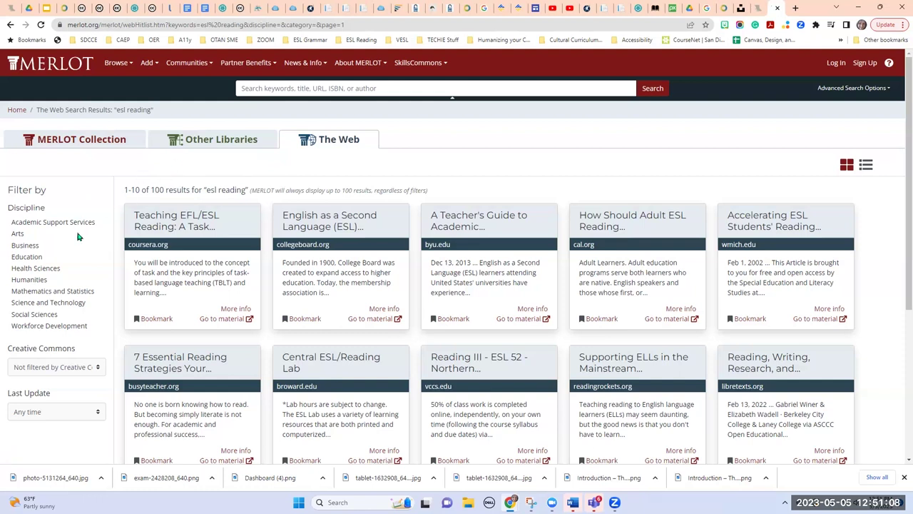
pyautogui.scroll(-3, 78, 235)
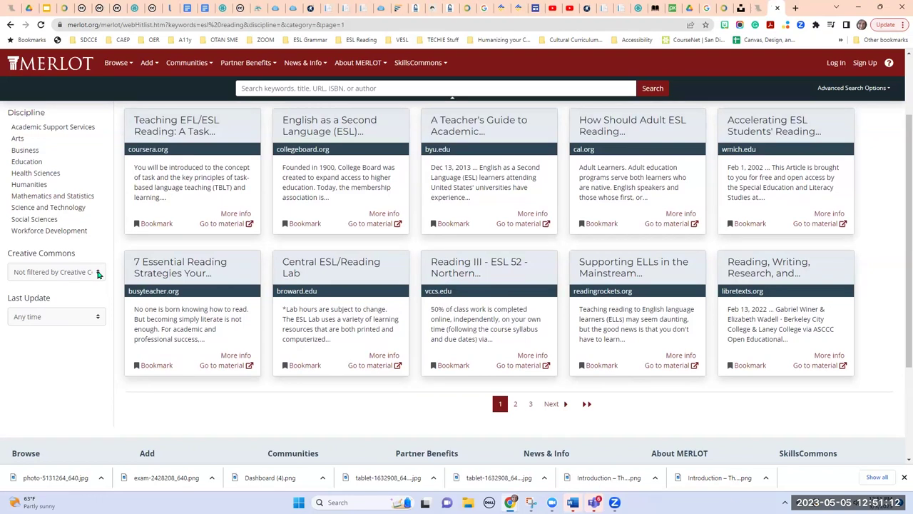
pyautogui.scroll(3, 104, 274)
pyautogui.scroll(1, 104, 273)
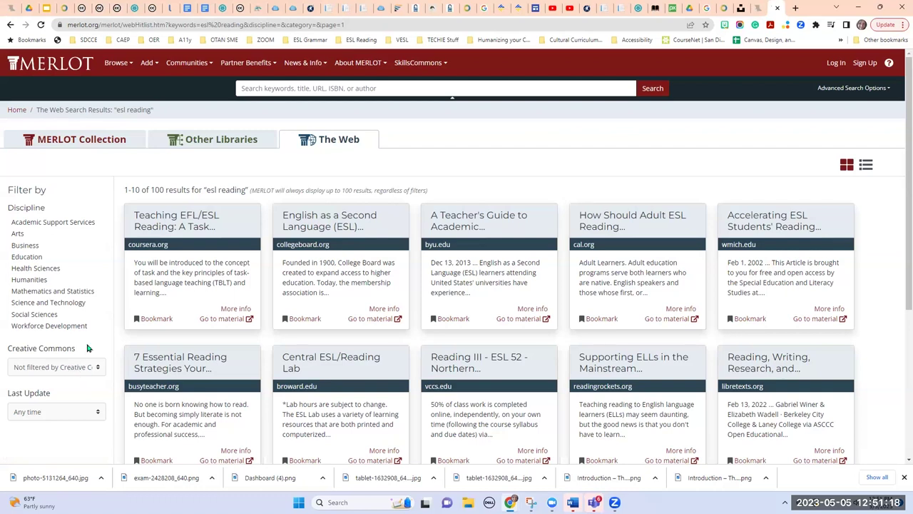
# Return to the MERLOT Collection results for "esl reading" and look over the materials and filter categories
pyautogui.click(110, 144)
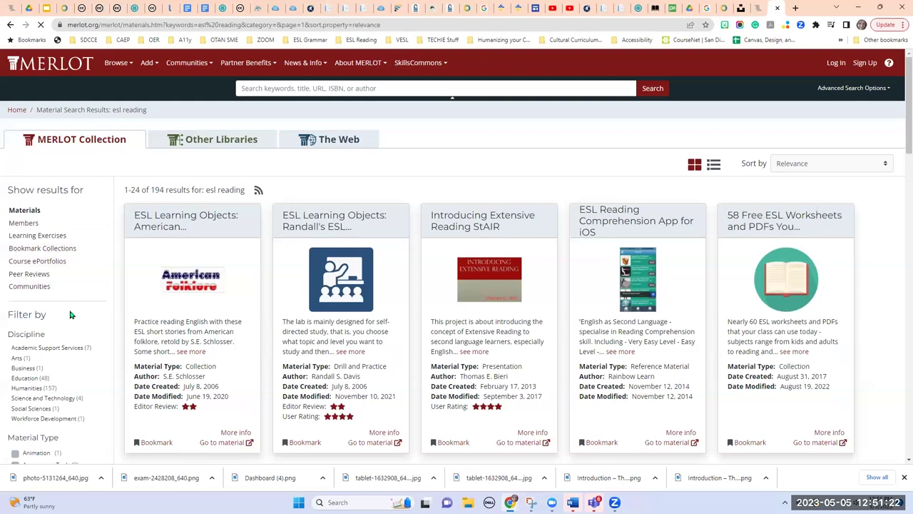
pyautogui.scroll(-1, 63, 316)
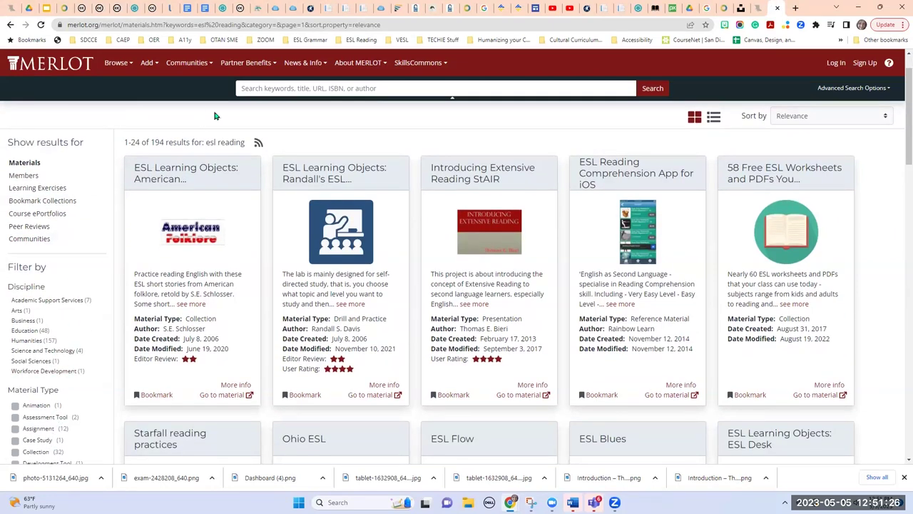
pyautogui.scroll(1, 390, 160)
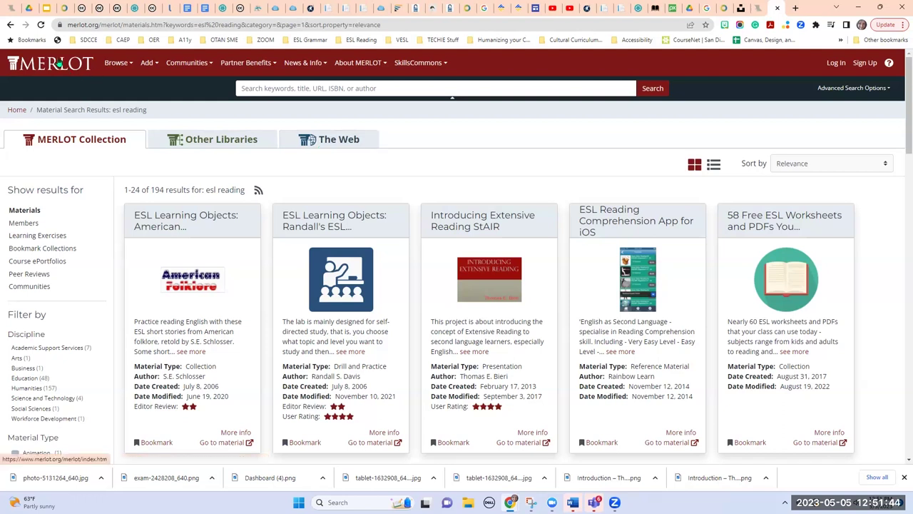
# Go back to the MERLOT home page and look through it down to the Create section about Content Builder
pyautogui.click(60, 64)
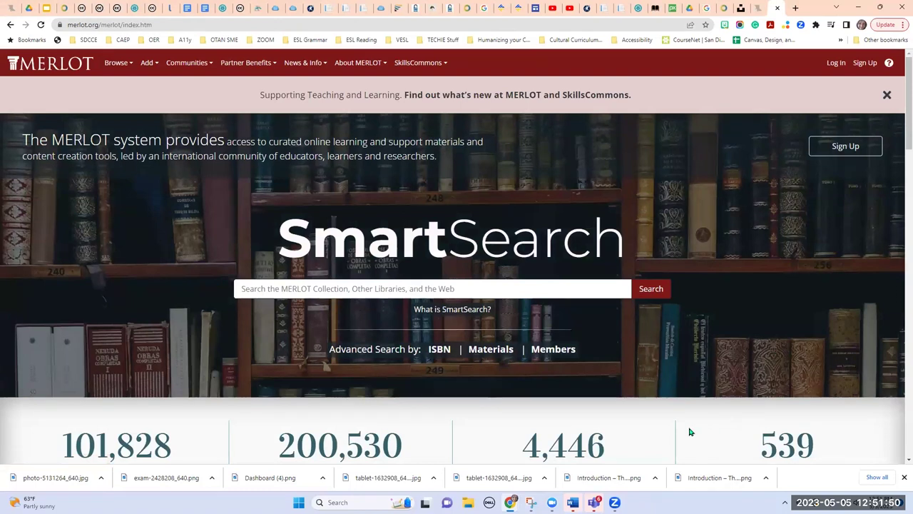
pyautogui.scroll(-2, 681, 421)
pyautogui.scroll(-1, 675, 406)
pyautogui.scroll(2, 705, 405)
pyautogui.moveTo(705, 407)
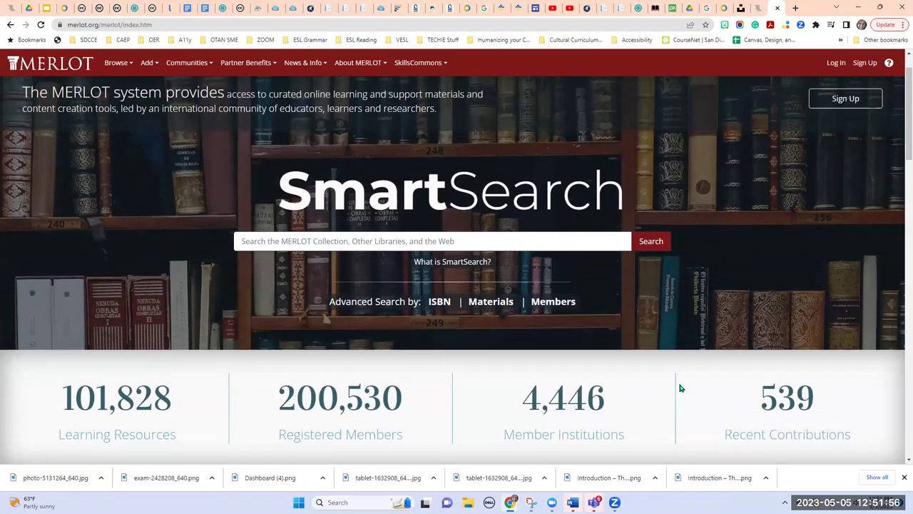
pyautogui.scroll(-5, 680, 389)
pyautogui.scroll(-7, 680, 392)
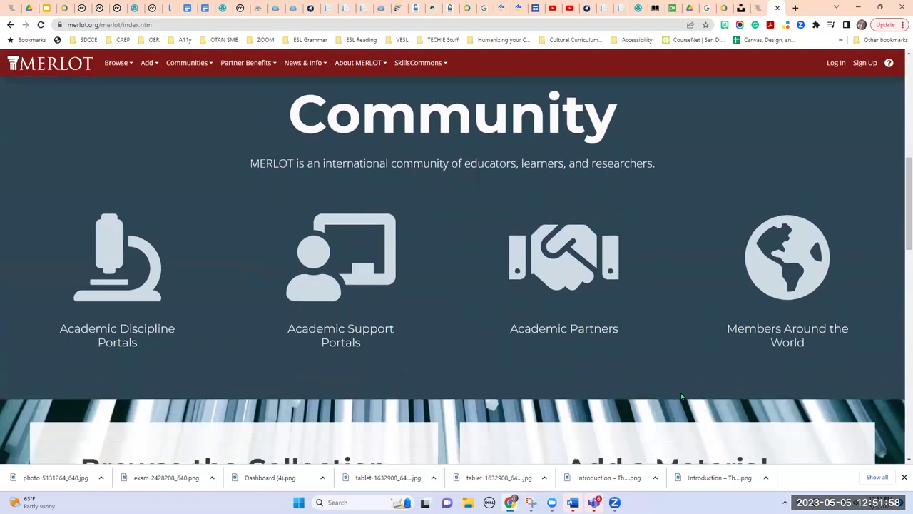
pyautogui.scroll(-7, 593, 392)
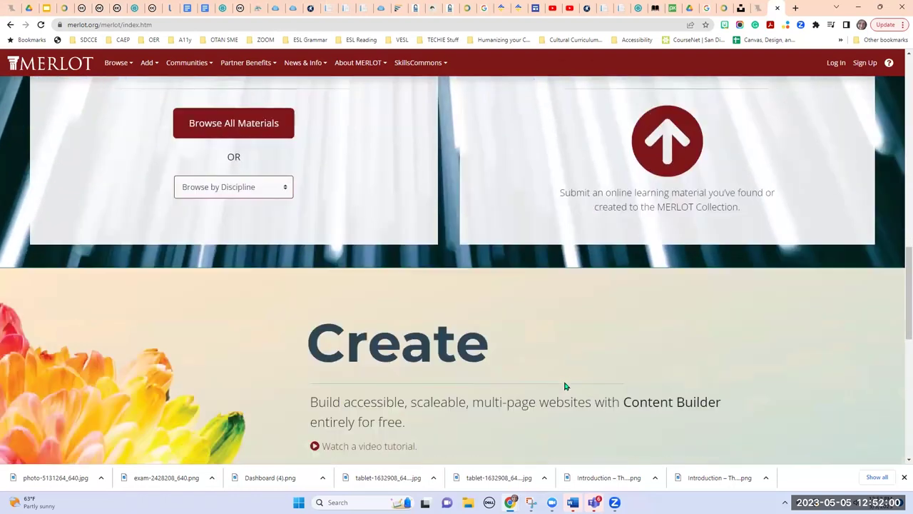
pyautogui.scroll(-1, 513, 325)
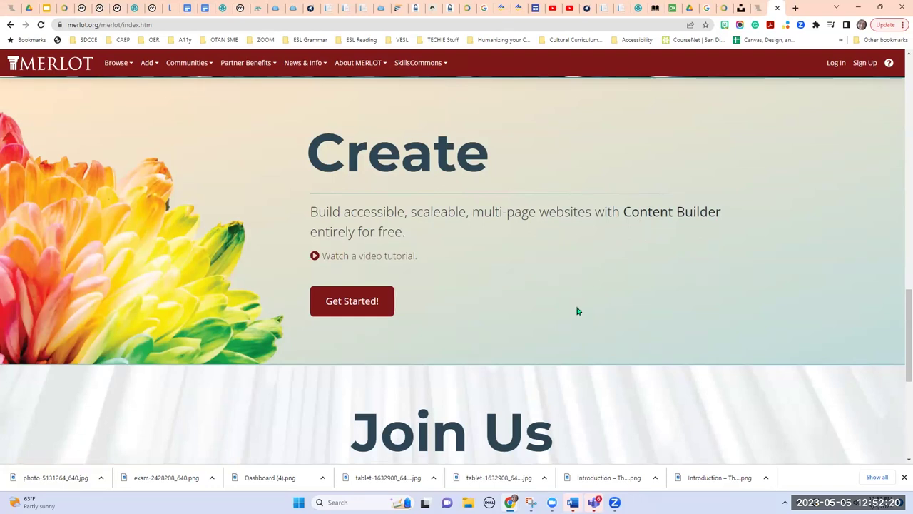
# Review the home page's Browse the Collection and Add a Material sections, and switch back to the Finding and Curating OERs presentation in Google Slides
pyautogui.scroll(3, 558, 336)
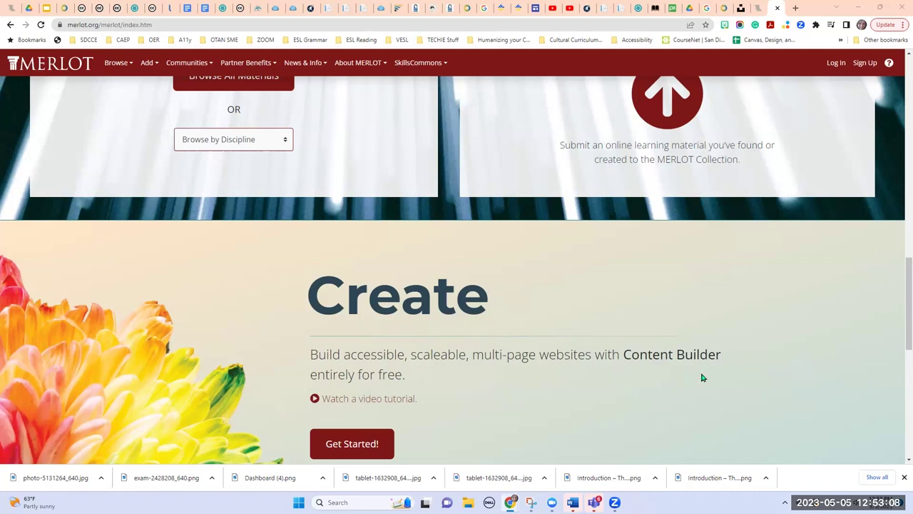
pyautogui.scroll(1, 726, 382)
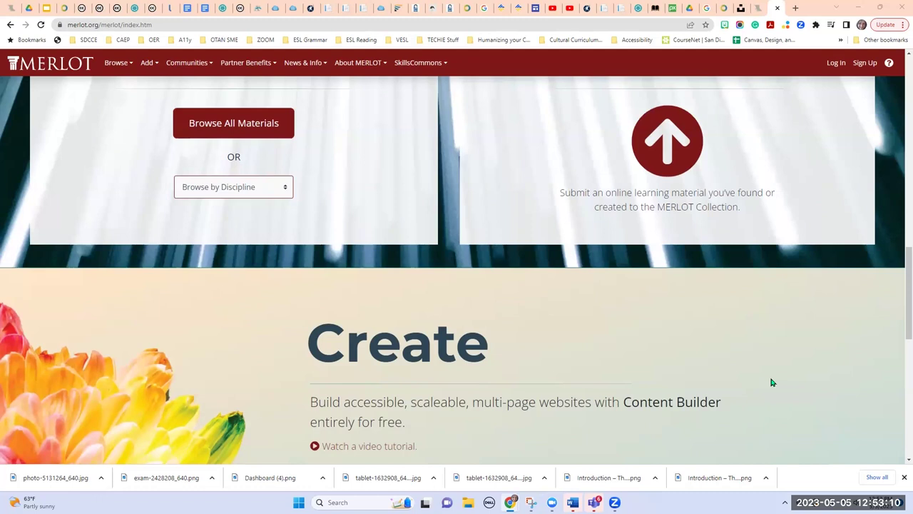
pyautogui.scroll(-1, 762, 362)
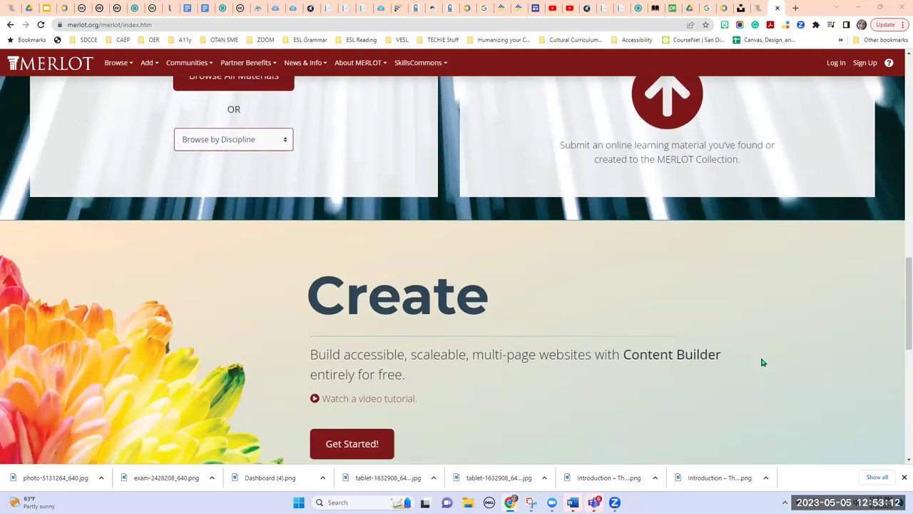
pyautogui.scroll(-1, 761, 362)
pyautogui.scroll(3, 762, 367)
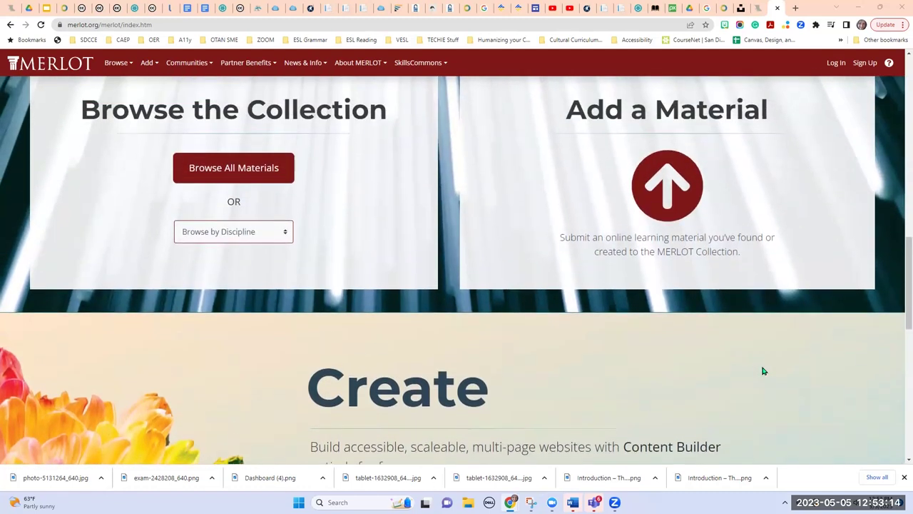
pyautogui.scroll(1, 762, 369)
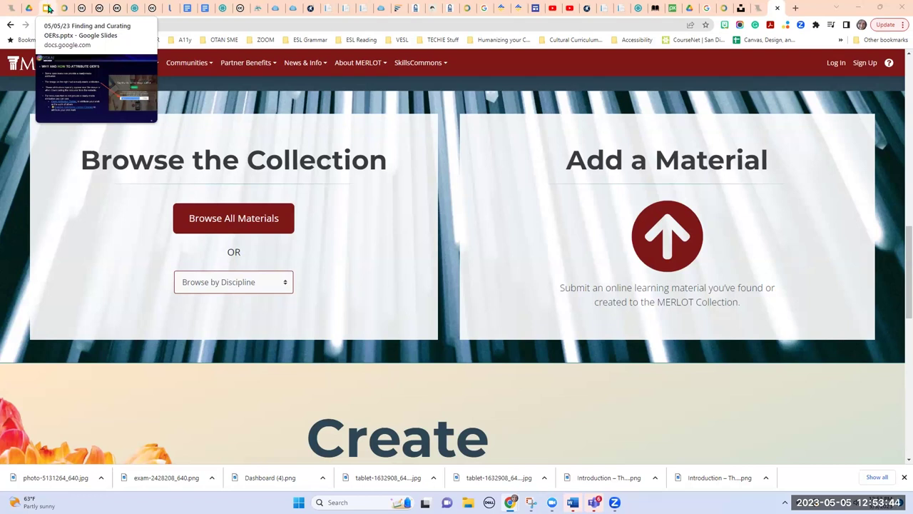
pyautogui.click(48, 7)
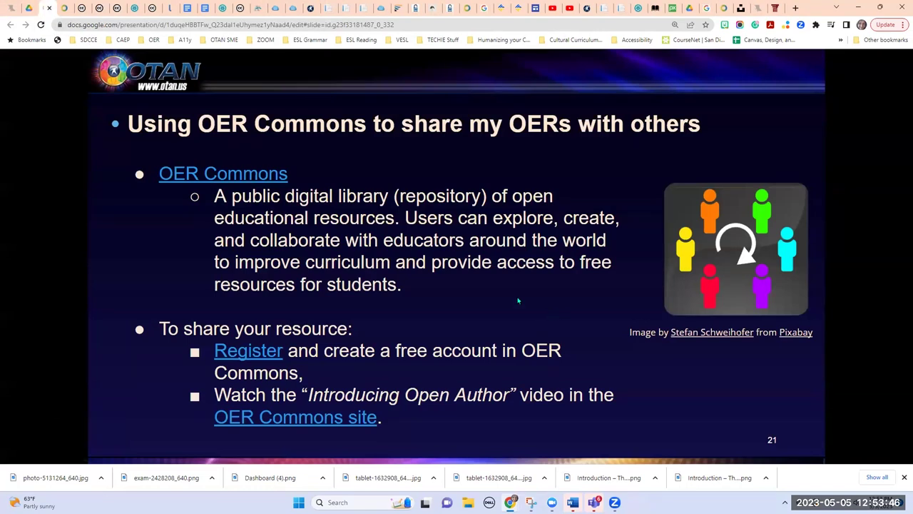